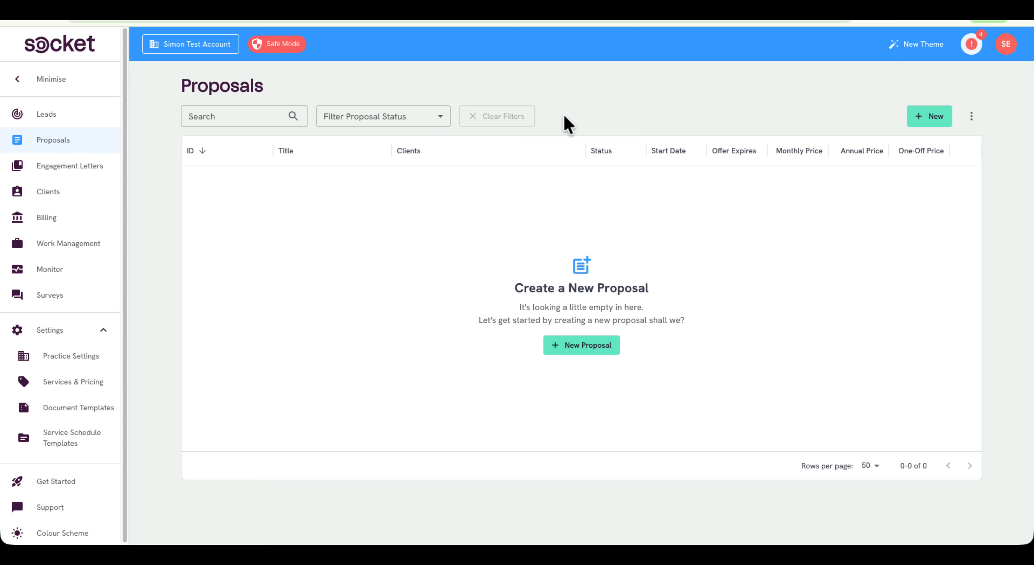
- Import the GoProposal pricing matrix PDF into Services & Pricing and open the imported pricing for review
click(61, 386)
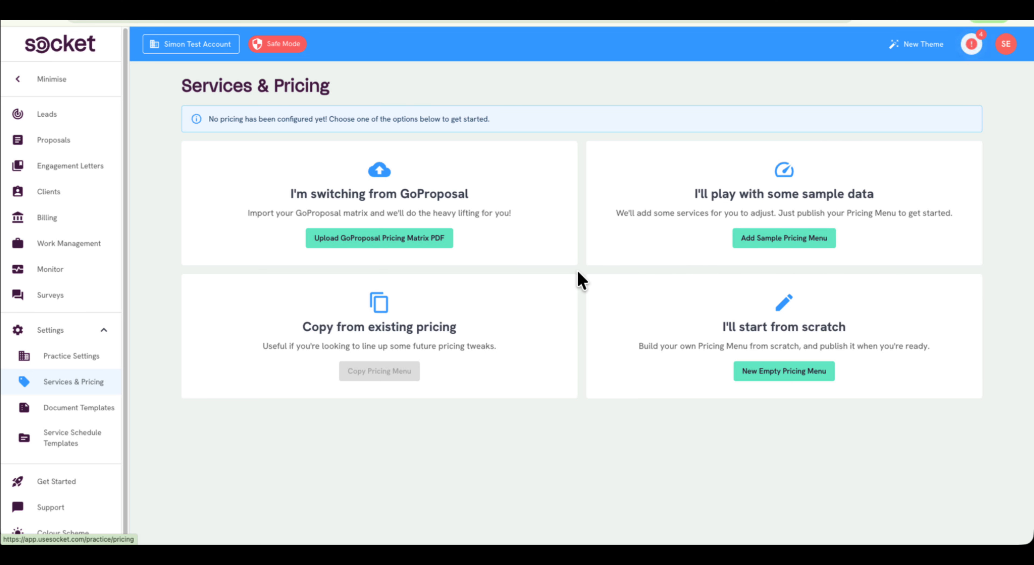
click(398, 241)
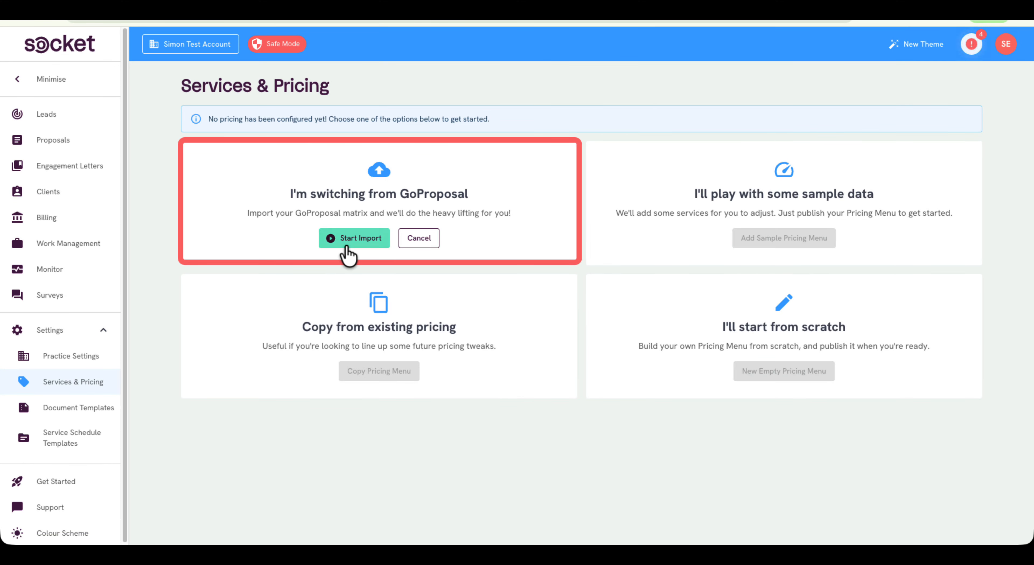
click(349, 241)
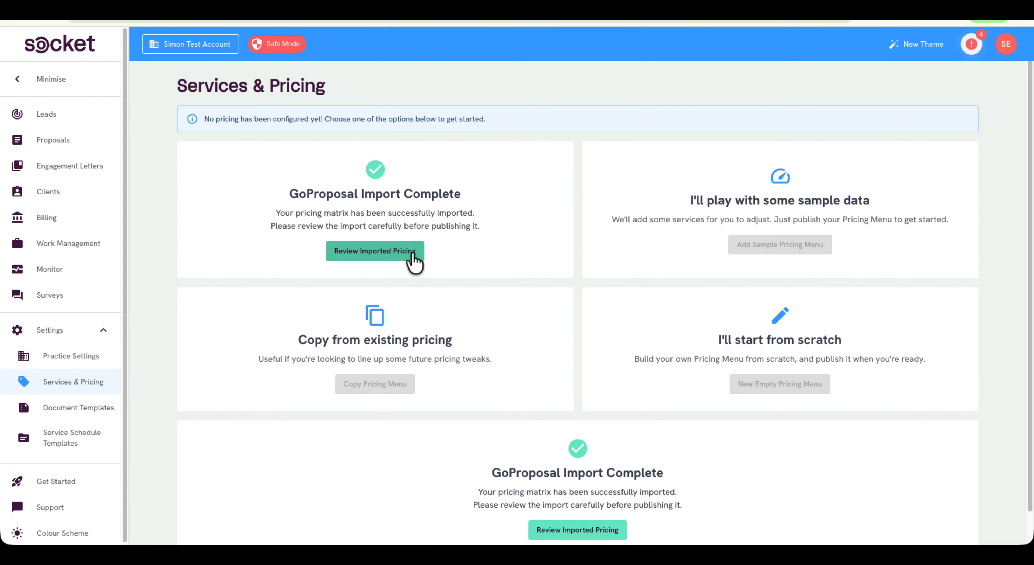
click(406, 252)
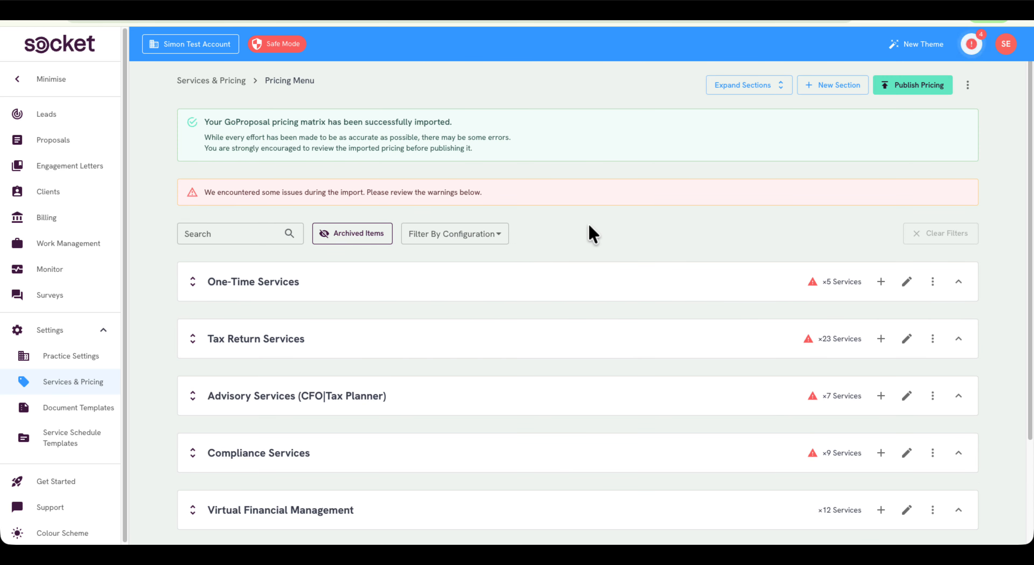
- Expand the One-Time Services section, generate a description for it automatically, and update the section
scroll(604, 222, down, 1)
mouse_move(813, 251)
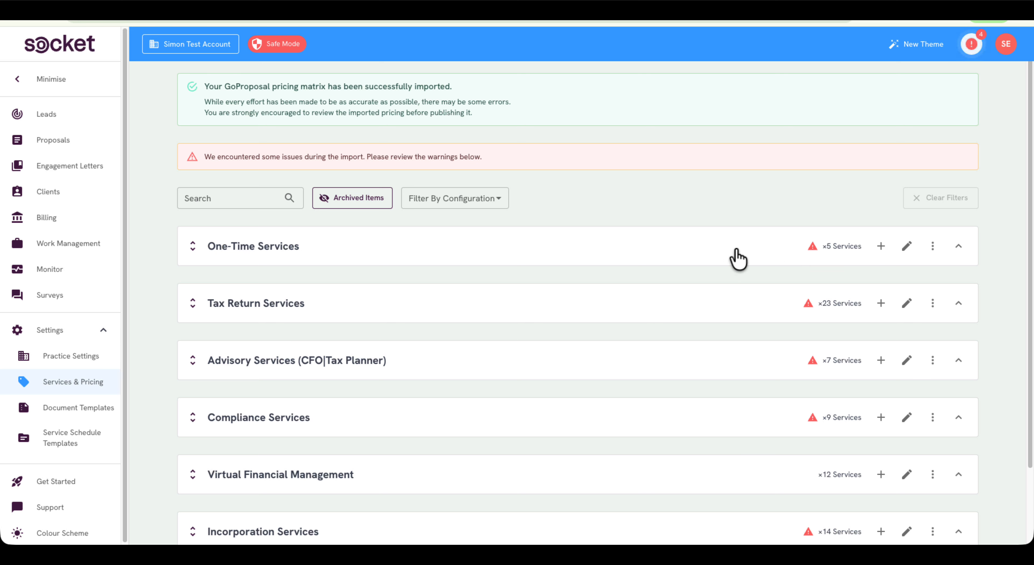
click(723, 256)
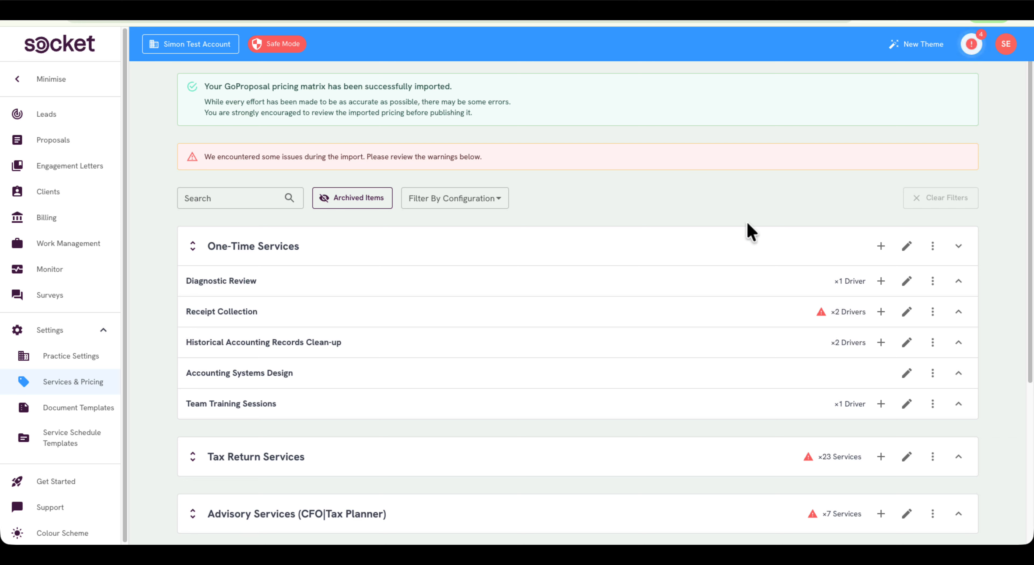
click(906, 246)
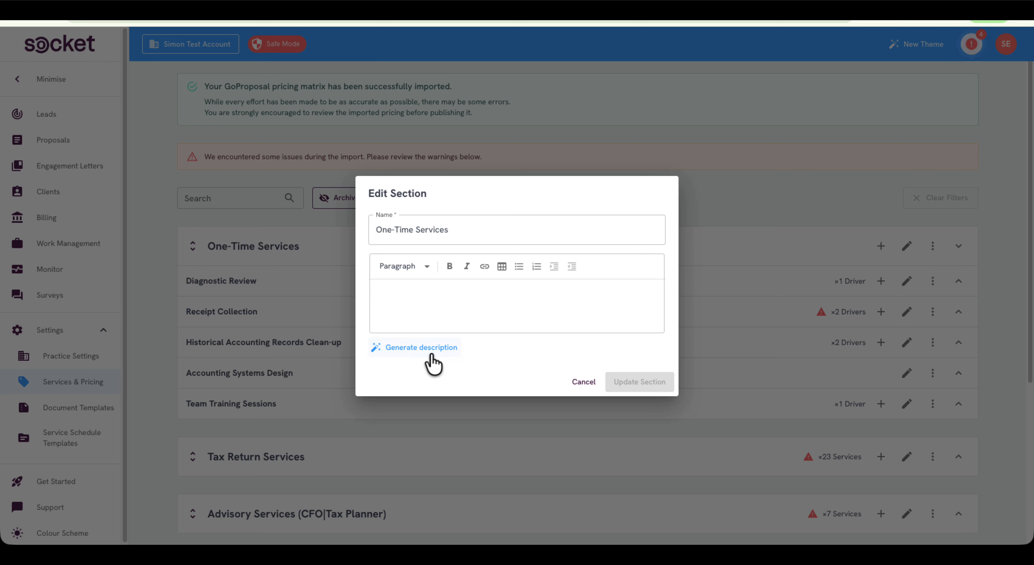
click(422, 348)
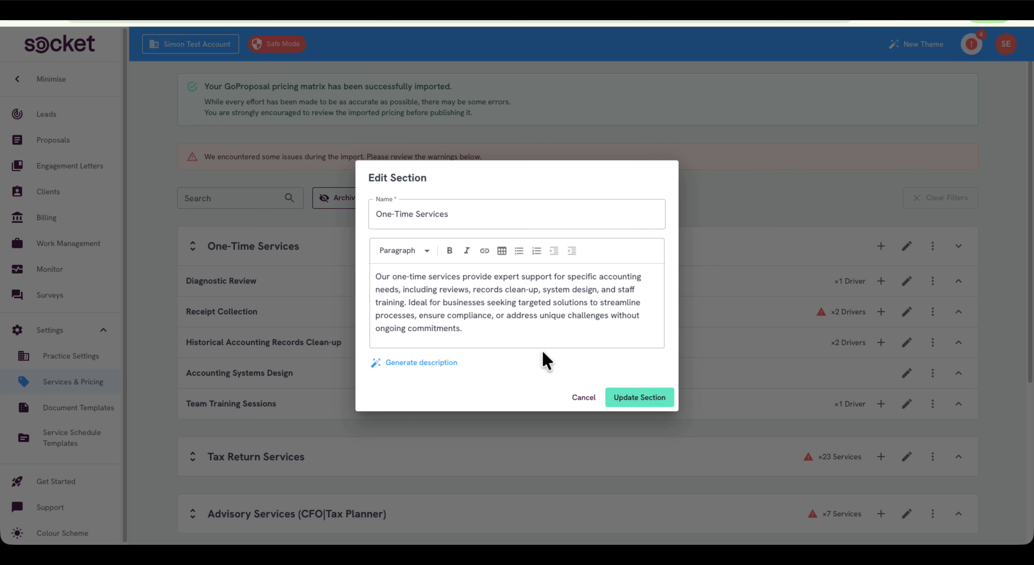
click(623, 393)
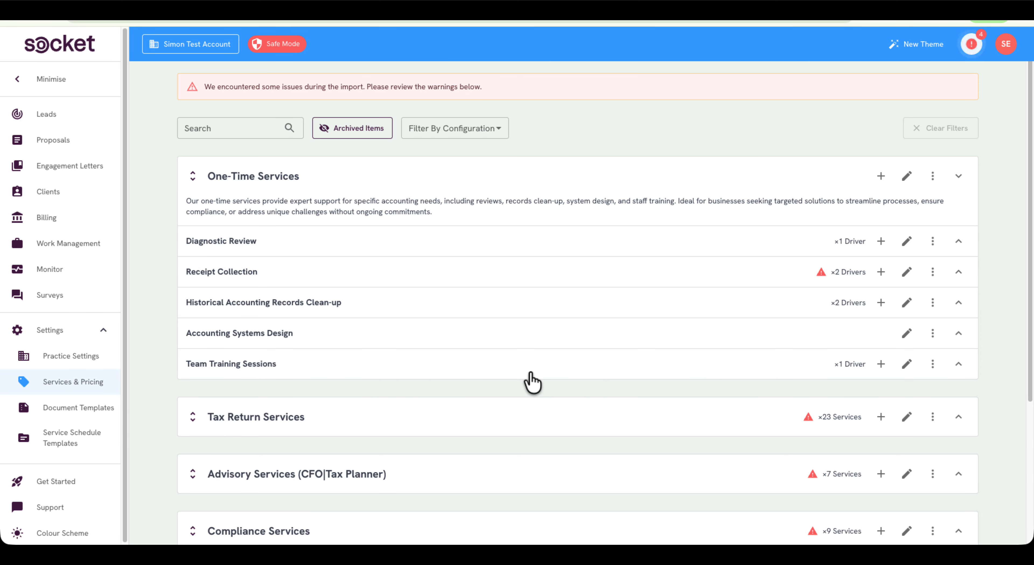
scroll(536, 362, up, 1)
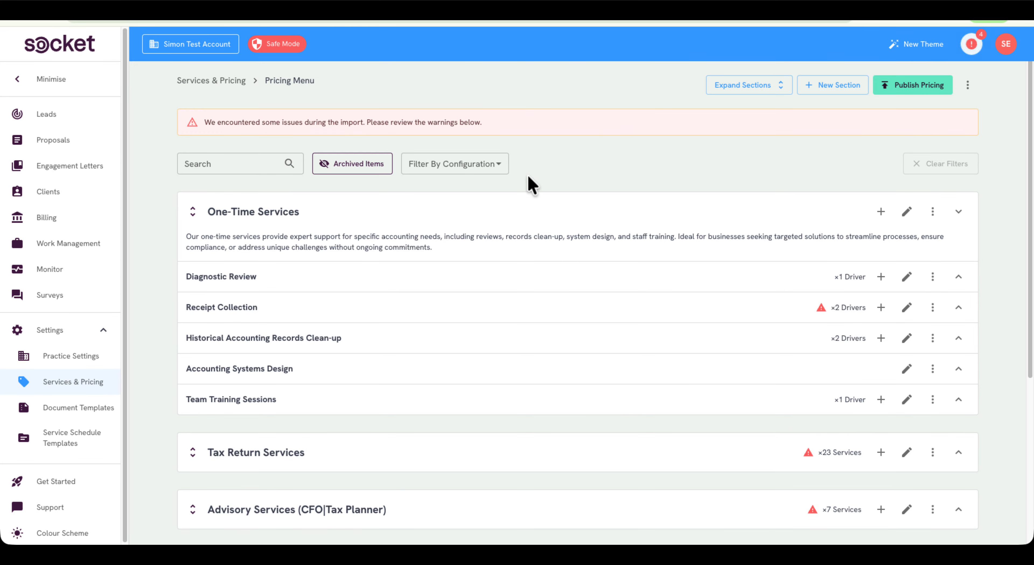
- View the Socket Engage engagement letter options for a new document template, and cancel the template creation
click(57, 417)
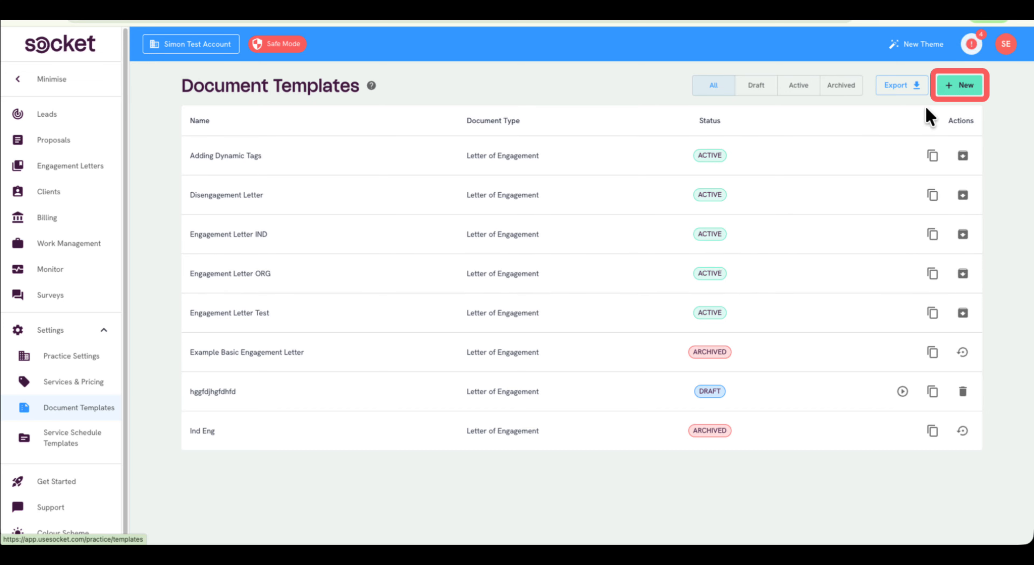
click(964, 85)
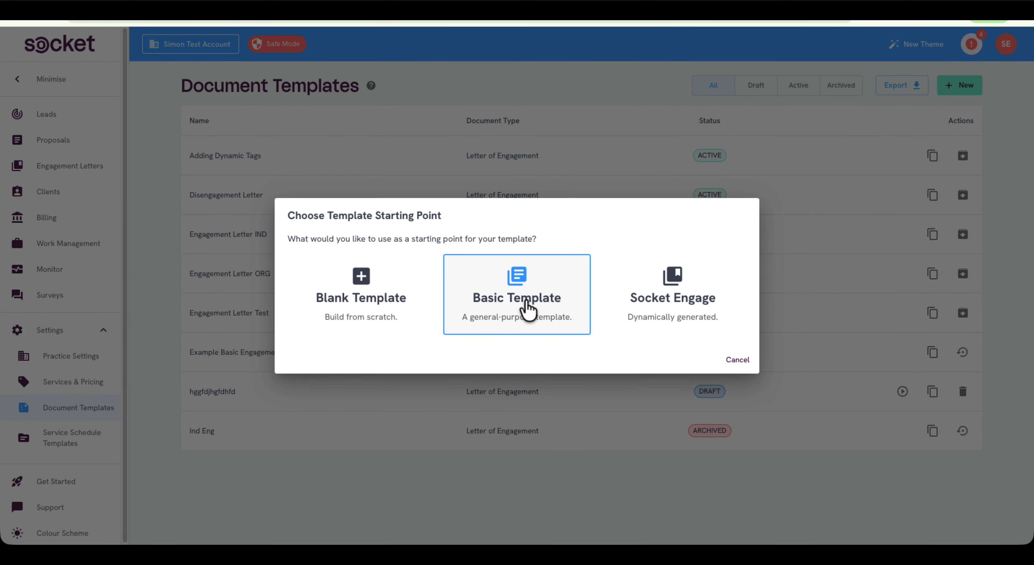
click(679, 308)
click(514, 216)
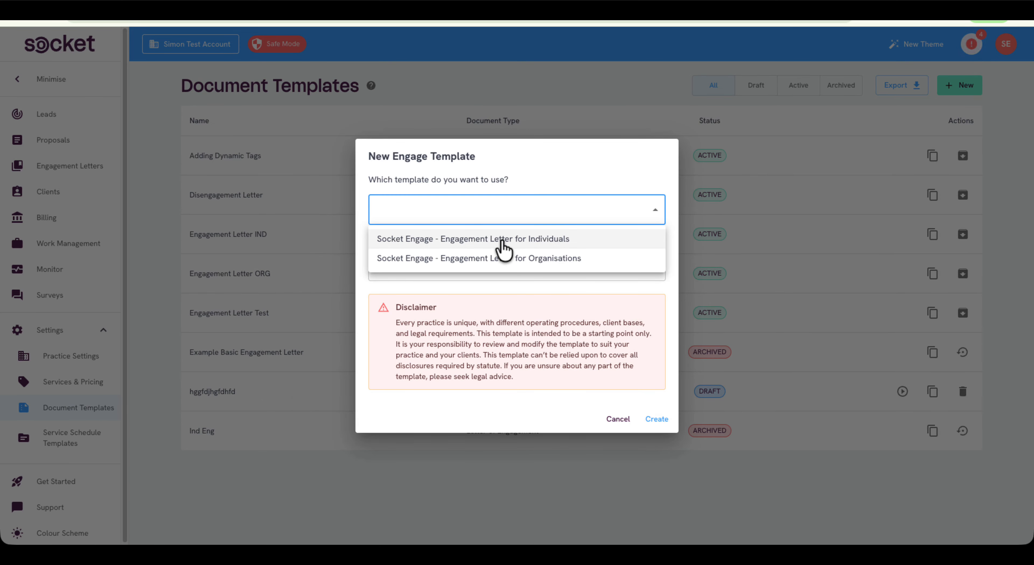
click(618, 429)
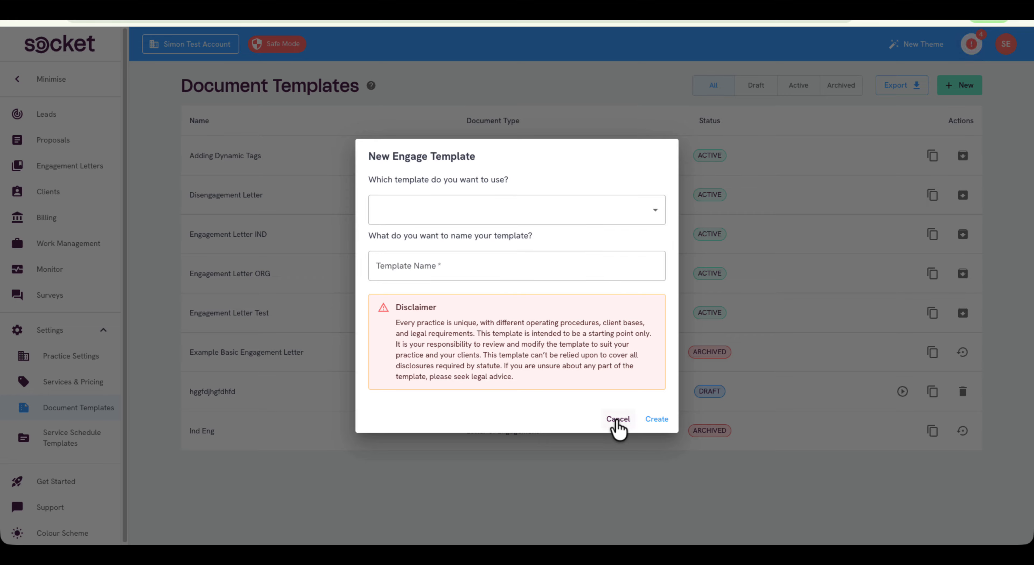
click(618, 420)
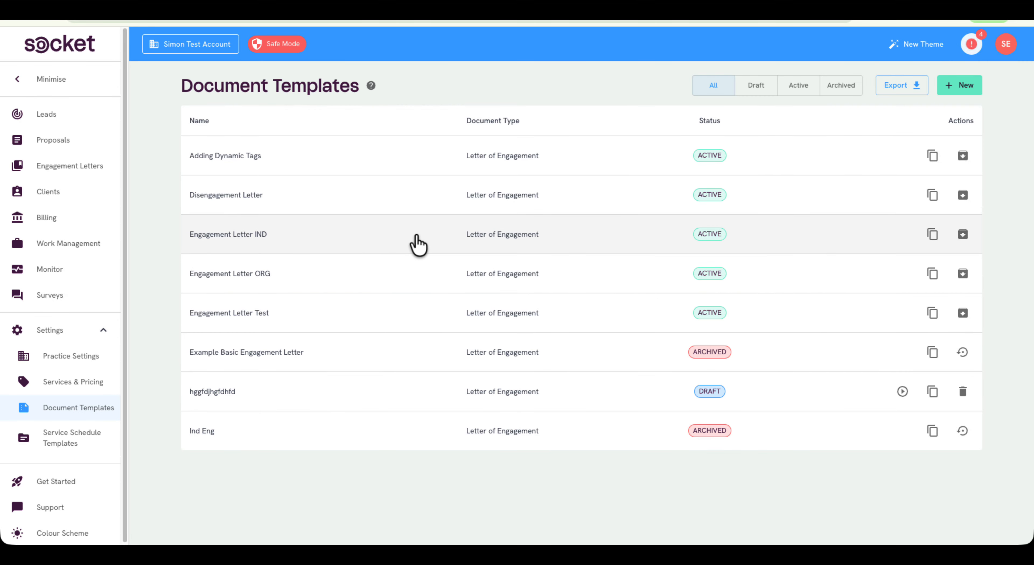
- Open the Engagement Letter IND document template and examine the dynamic tags in its Introduction section
click(416, 239)
click(340, 159)
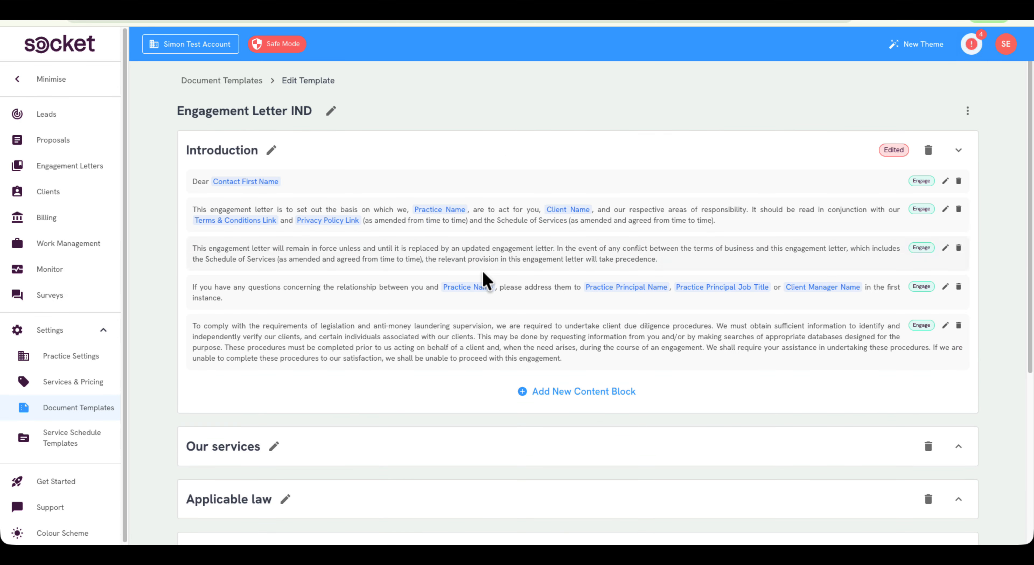
drag(415, 209, 488, 211)
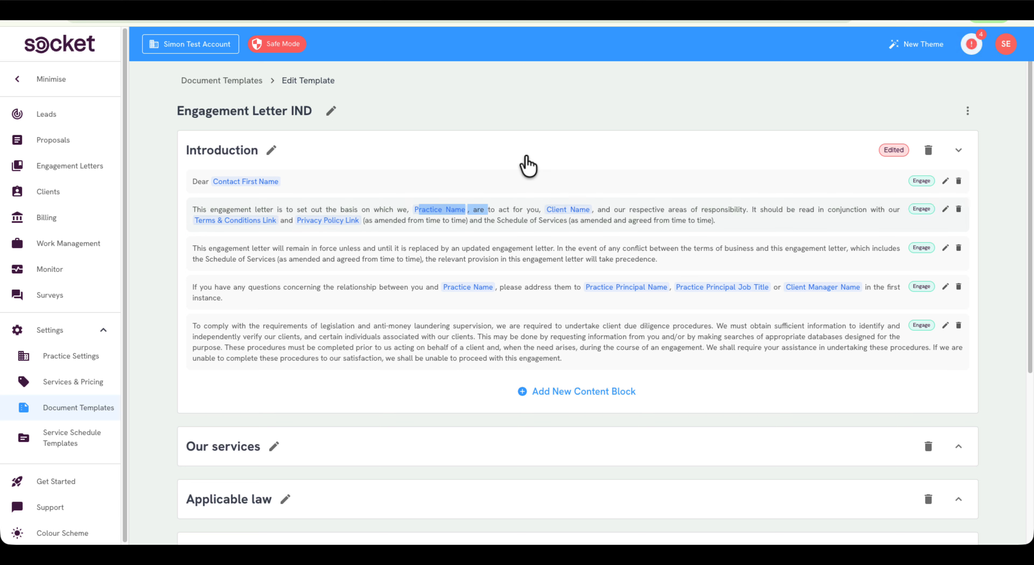
click(538, 118)
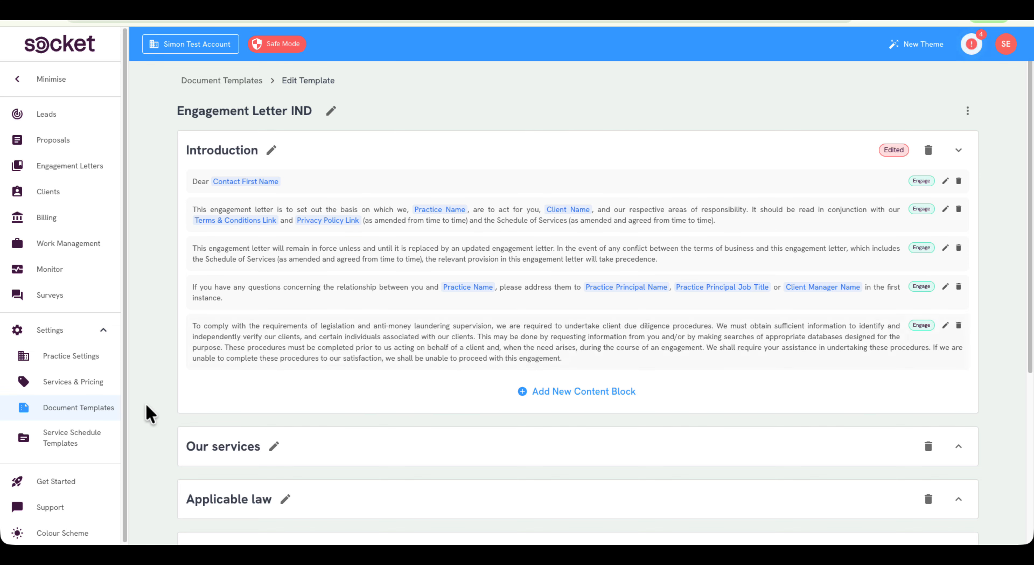
- Create a new service schedule template from the Socket Engage LLP Non-Audit Accounts template, keeping its suggested title
click(87, 448)
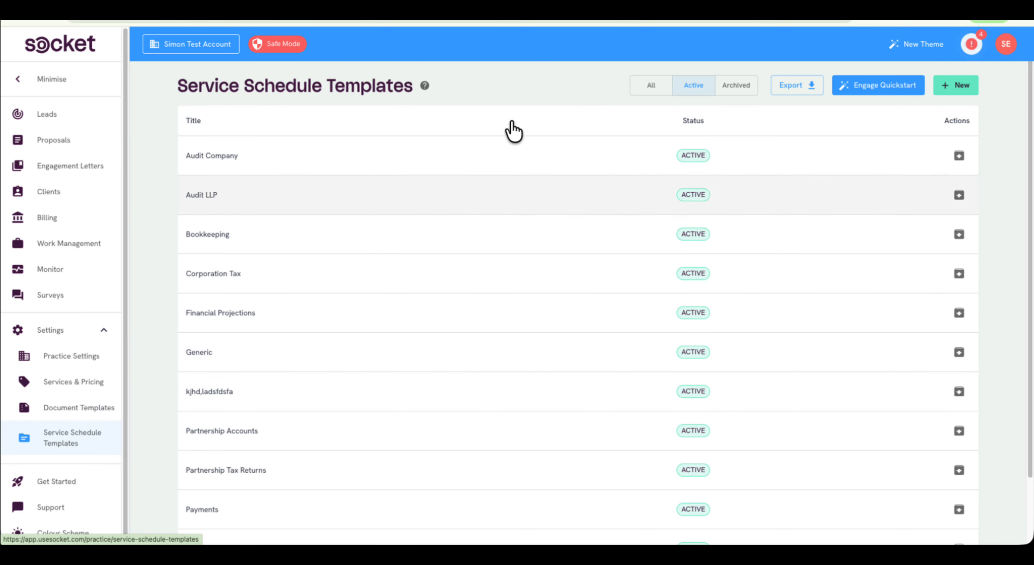
click(947, 84)
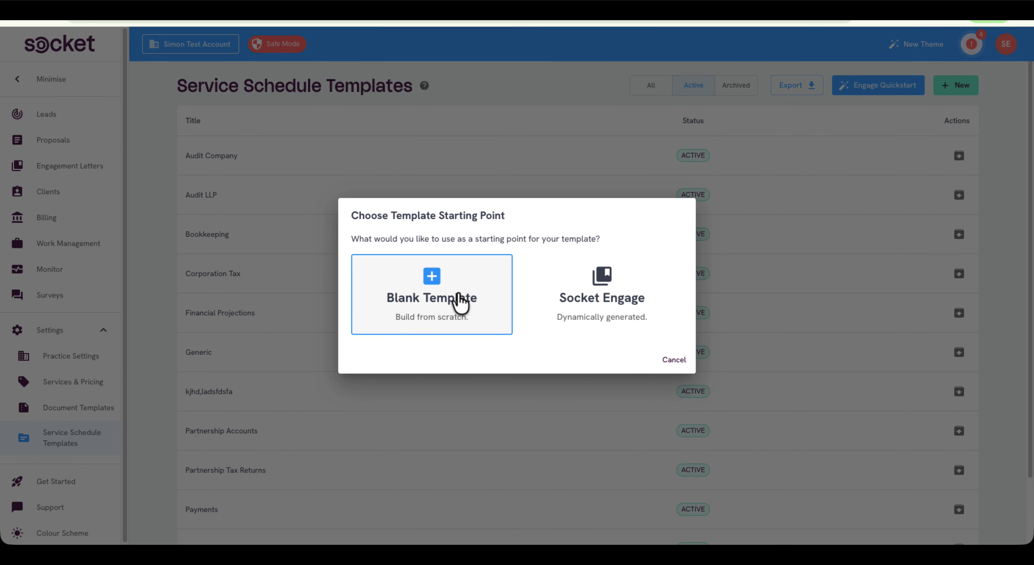
click(595, 317)
scroll(402, 201, down, 1)
scroll(399, 207, down, 3)
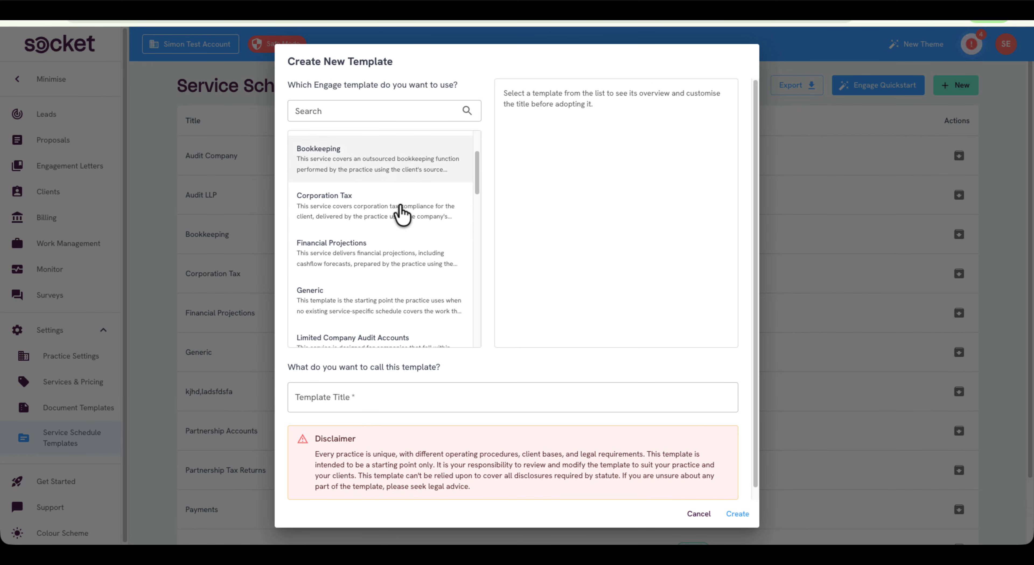
click(396, 214)
click(401, 247)
click(419, 317)
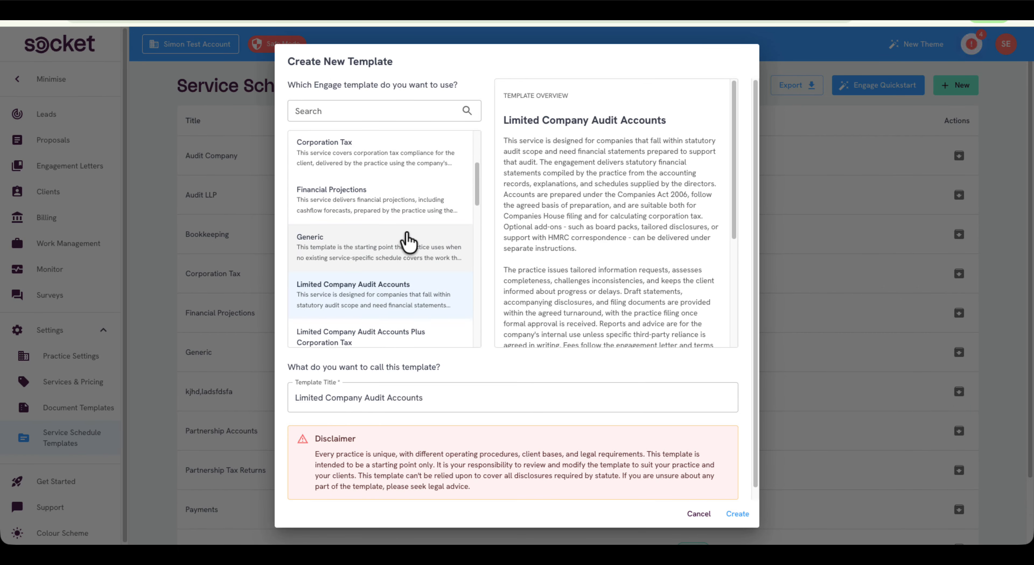
scroll(406, 238, down, 5)
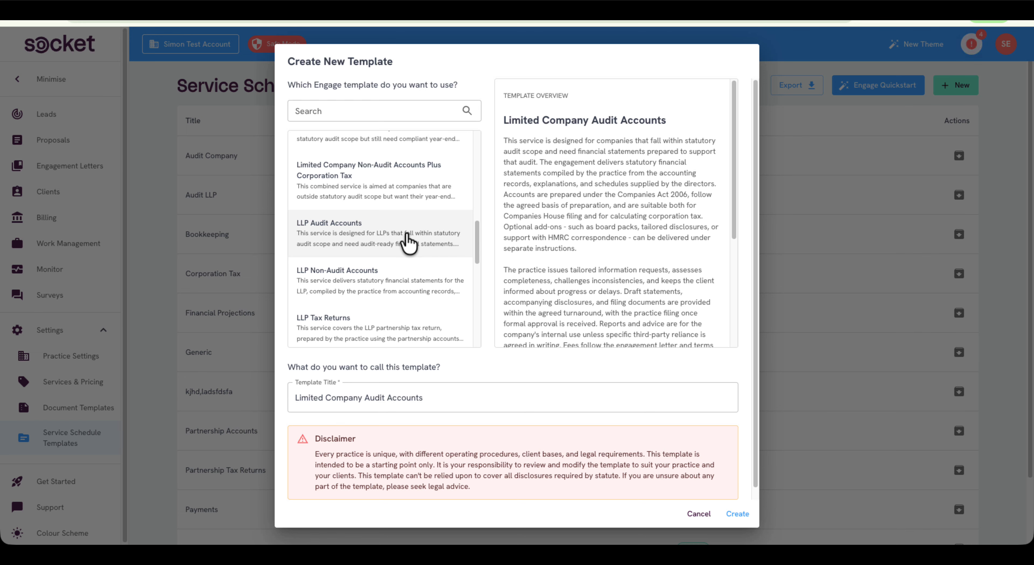
click(408, 241)
click(404, 279)
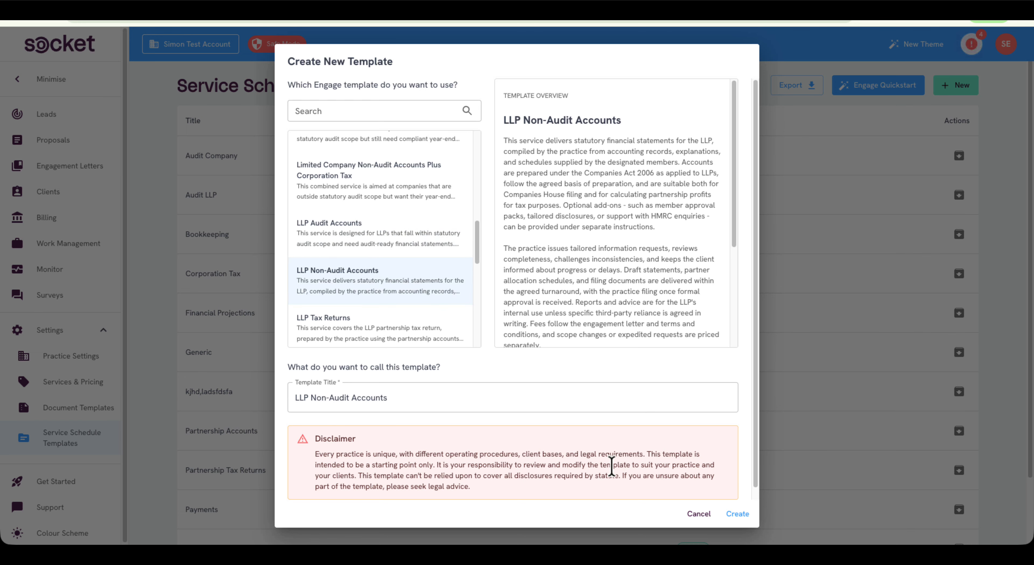
click(738, 513)
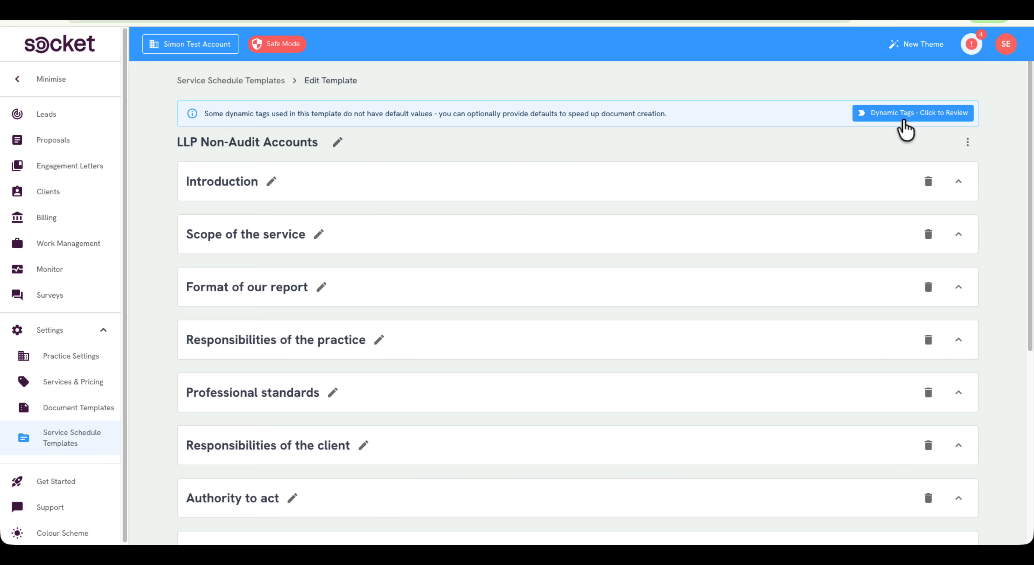
- Enter 4 weeks as the default for the accounts_drafted_timeframe dynamic tag, and enable Prefer no default value for it
click(920, 121)
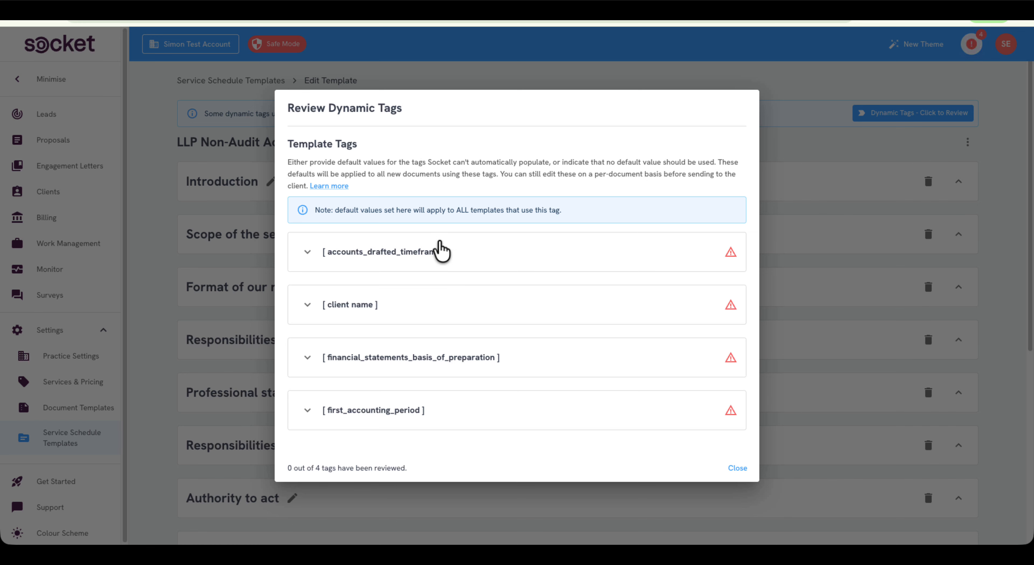
click(442, 255)
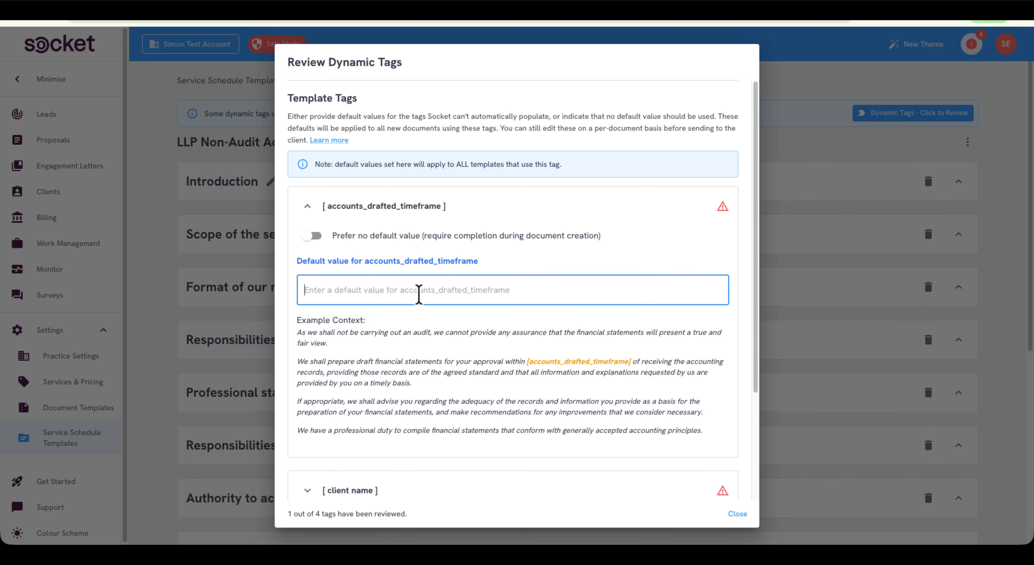
text(4 weeks)
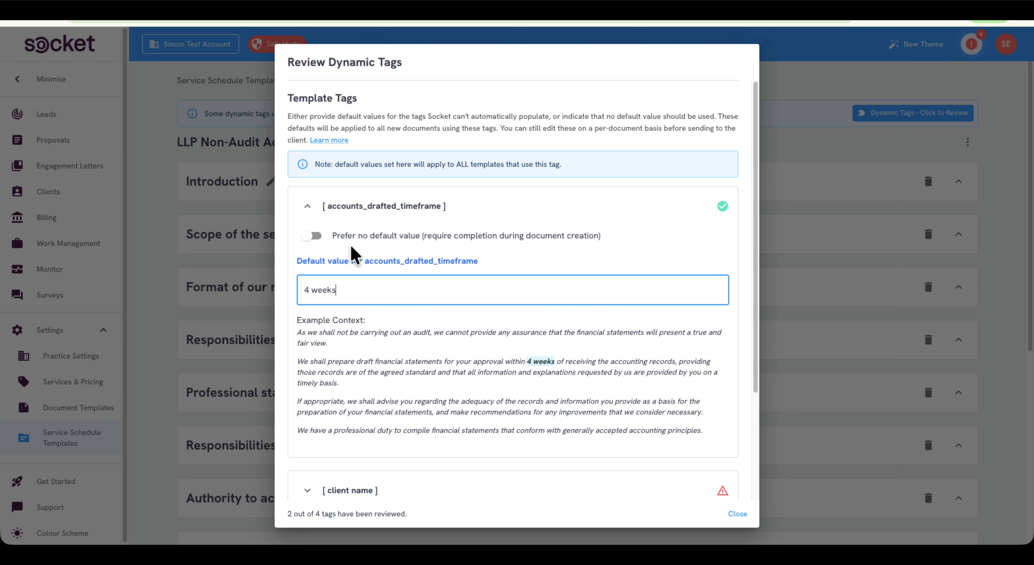
click(312, 236)
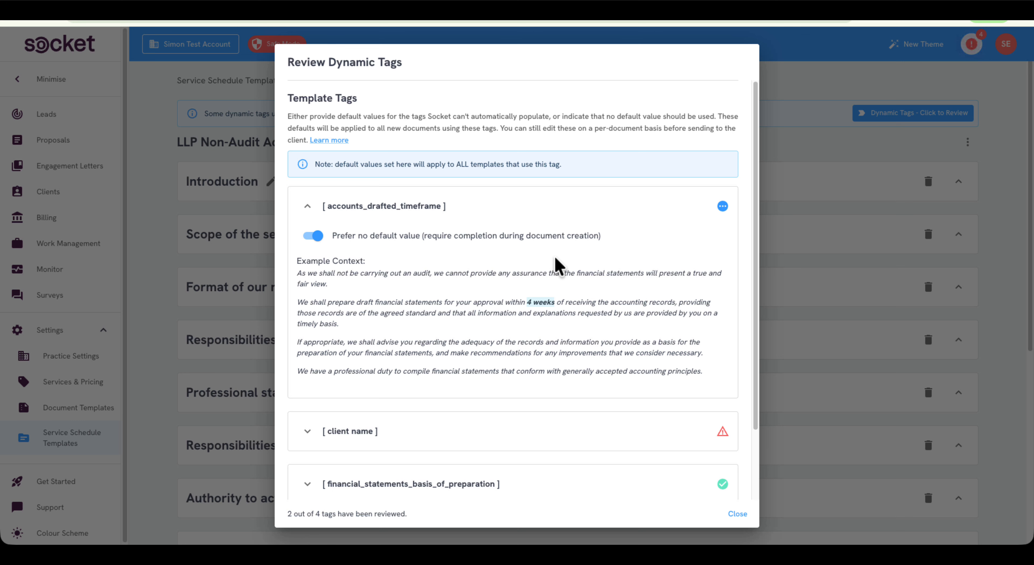
click(736, 515)
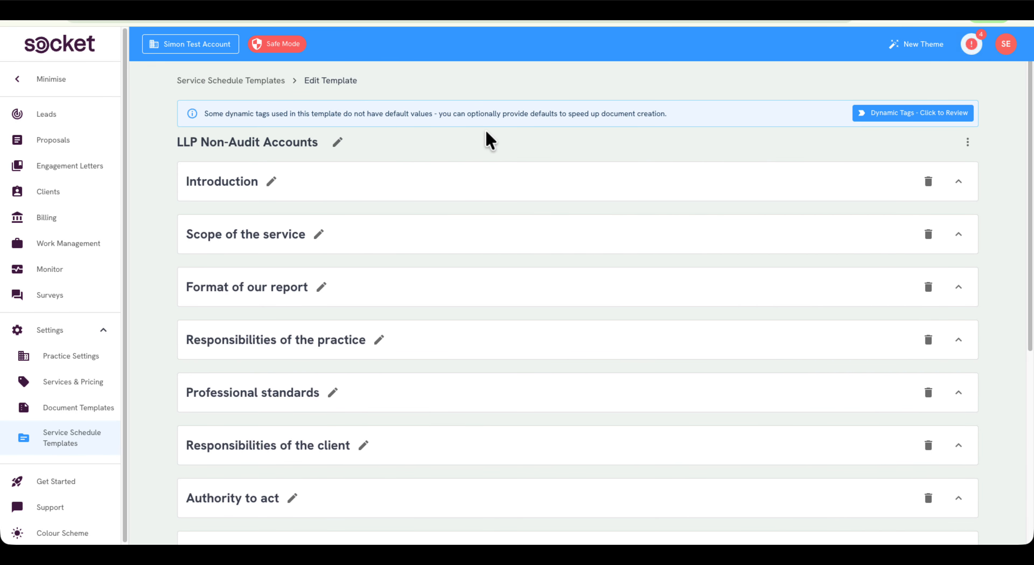
- In the draft Pricing Menu's service schedule mapping, link Diagnostic Review to Bookkeeping and Receipt Collection to Generic
click(101, 385)
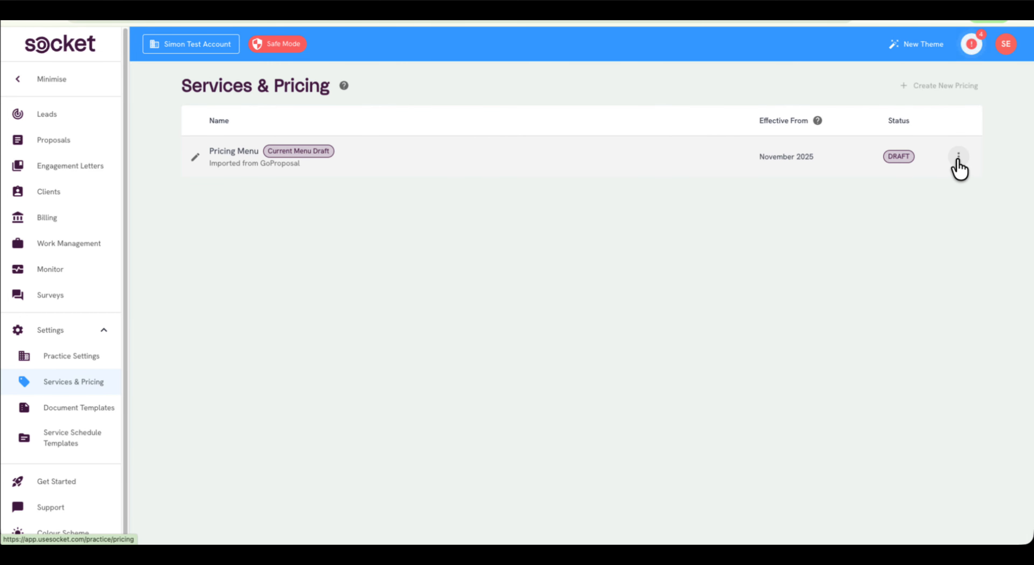
click(959, 157)
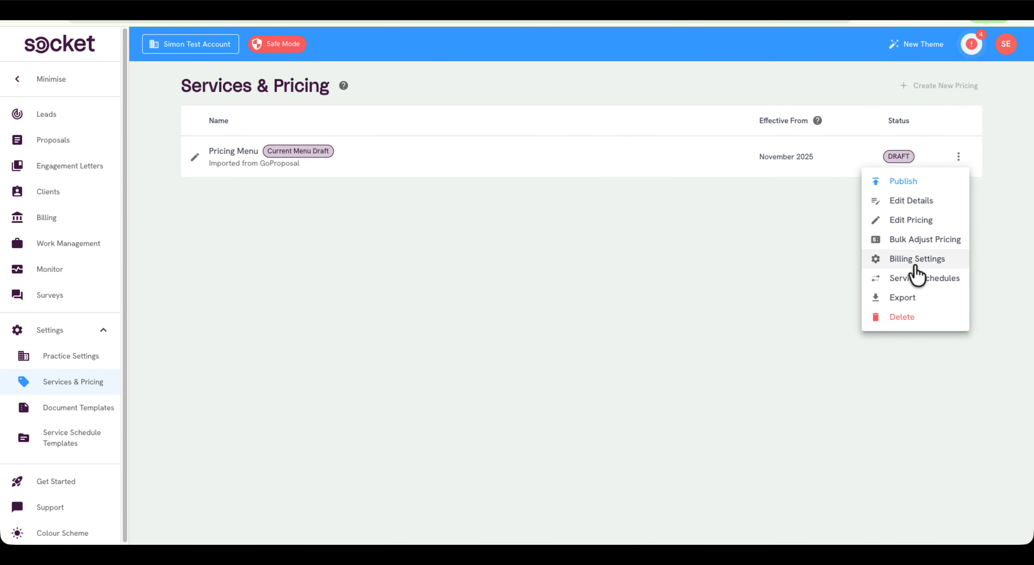
click(915, 281)
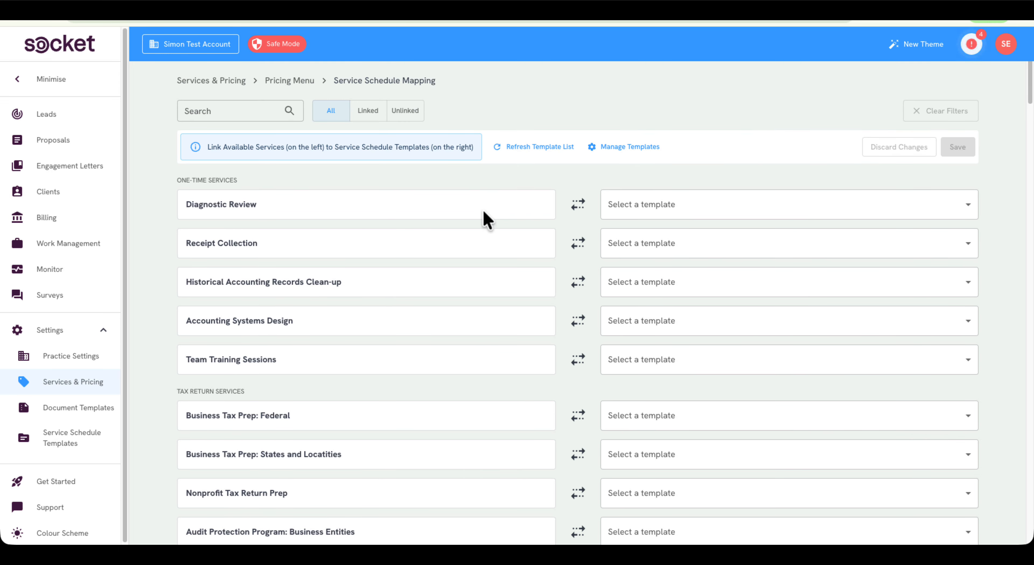
click(669, 212)
click(650, 291)
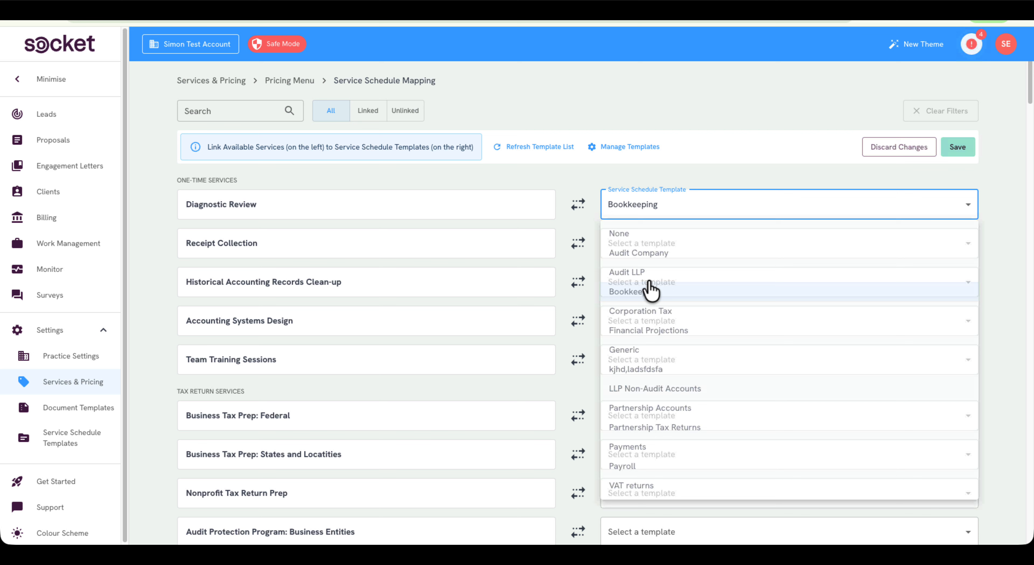
click(659, 251)
click(659, 387)
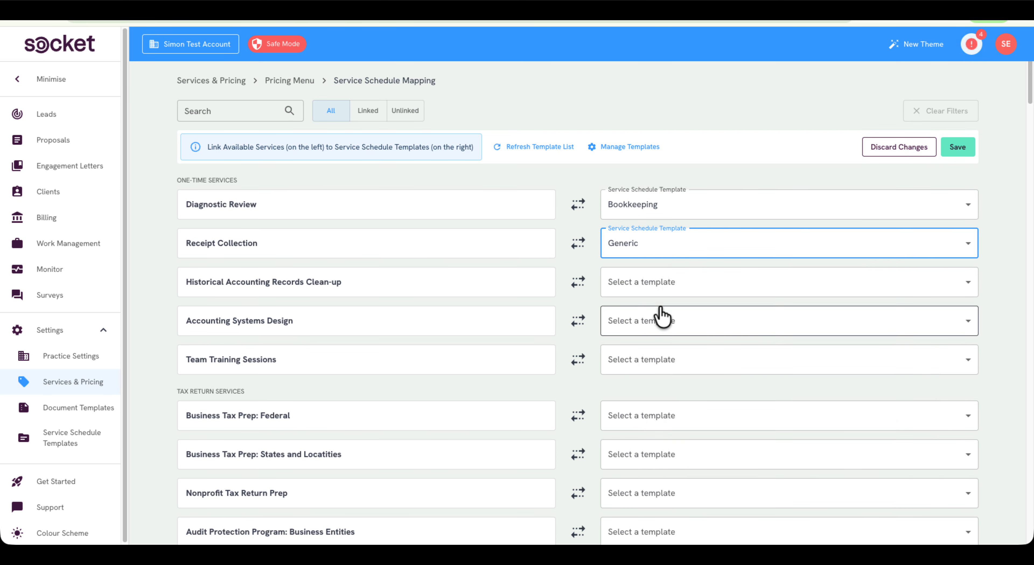
- Link Historical Accounting Records Clean-up to the LLP Non-Audit Accounts service schedule template and save the mapping
click(663, 296)
click(677, 433)
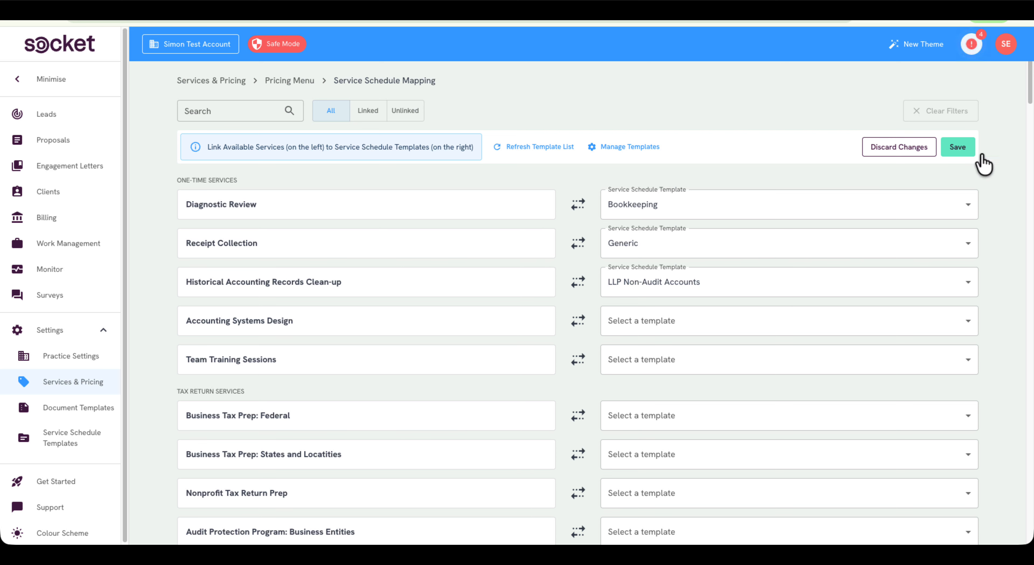
click(958, 150)
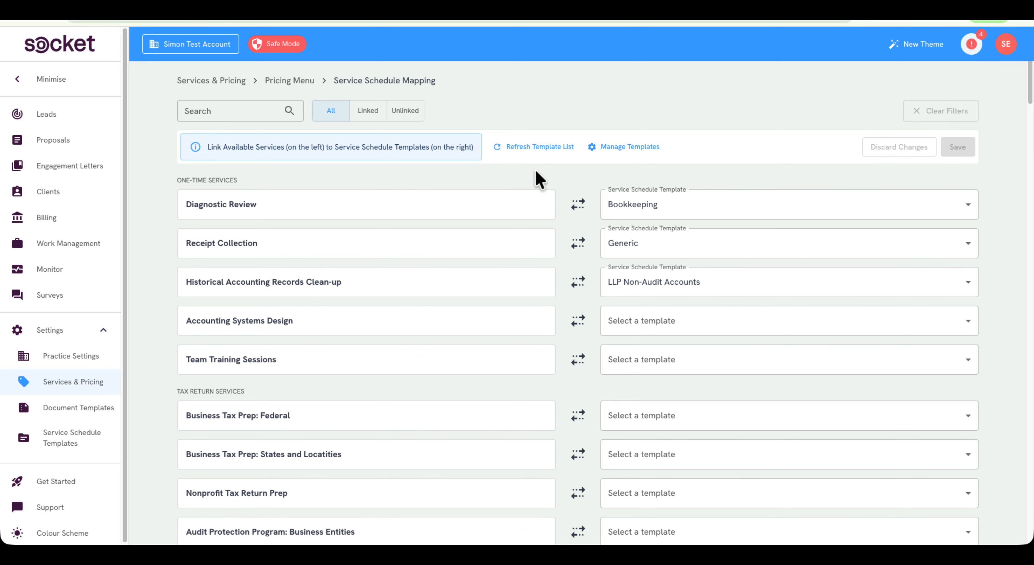
- Review the practice details and key personnel in the Practice Settings, and look at adding a new member under Manage Team
click(61, 358)
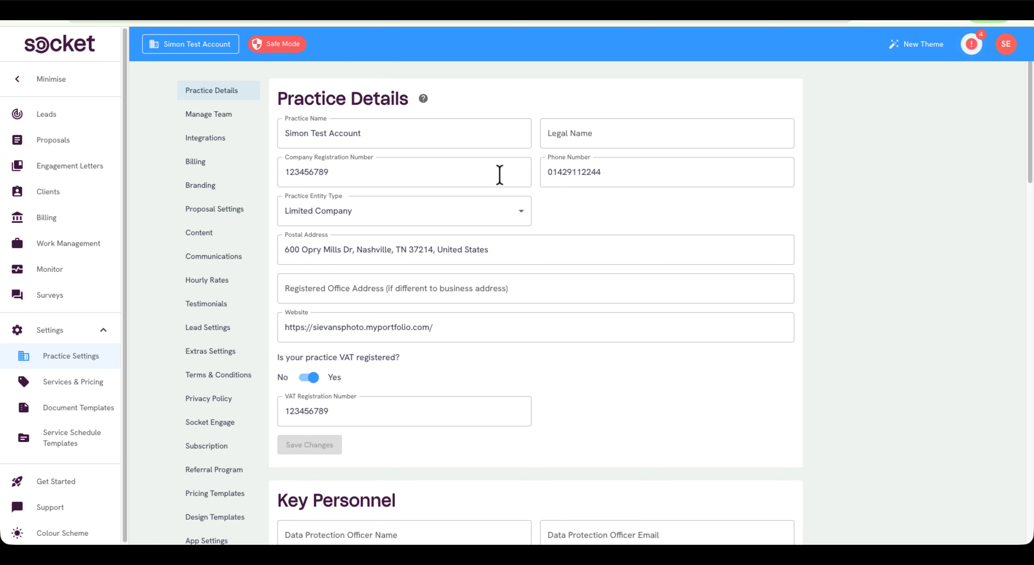
scroll(531, 305, down, 6)
scroll(534, 317, down, 3)
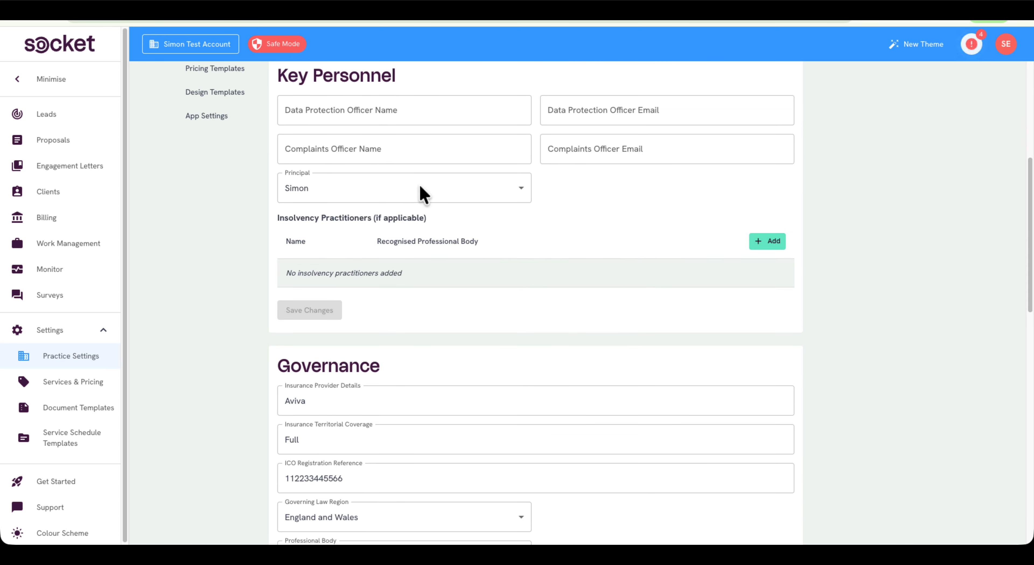
scroll(595, 265, up, 9)
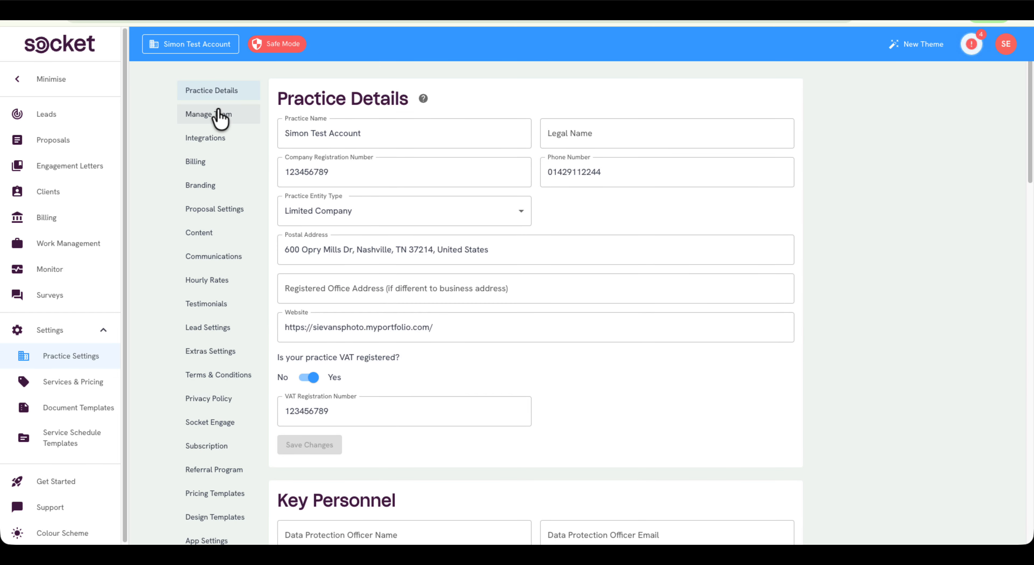
click(220, 117)
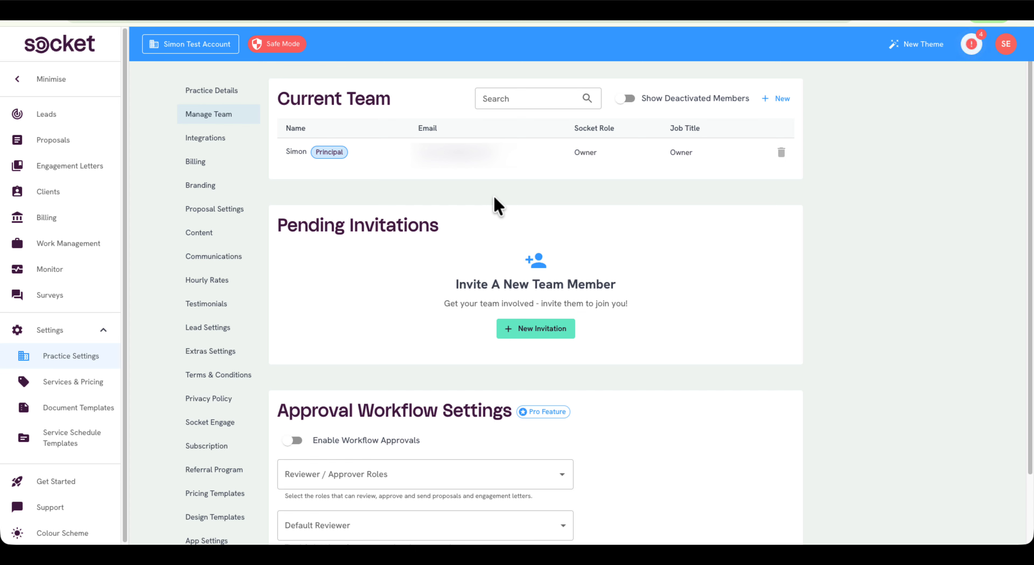
click(777, 99)
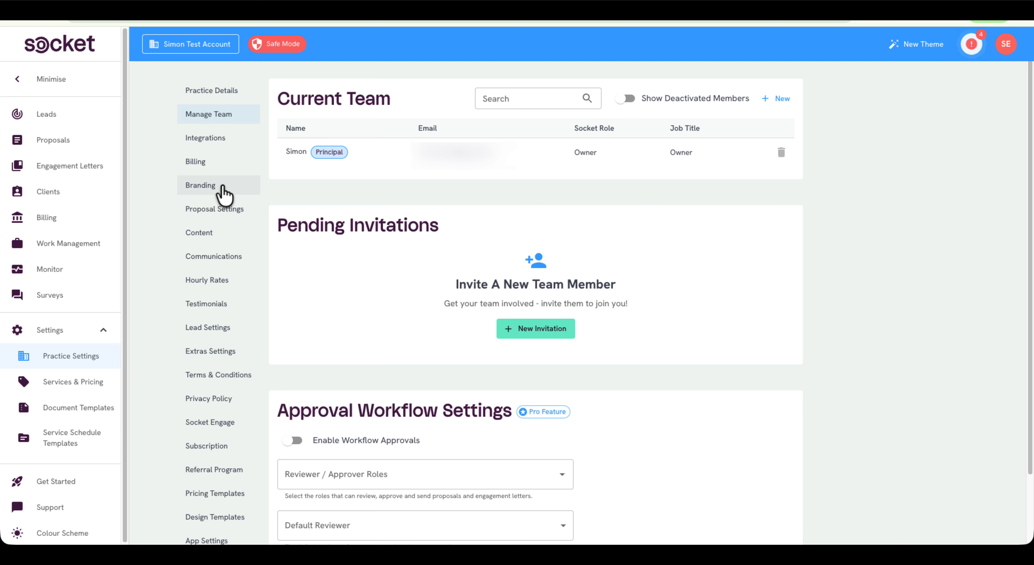
- Examine the Brand Colour, Practice Logo and Proposal Title Images sections of the practice's branding settings
click(222, 186)
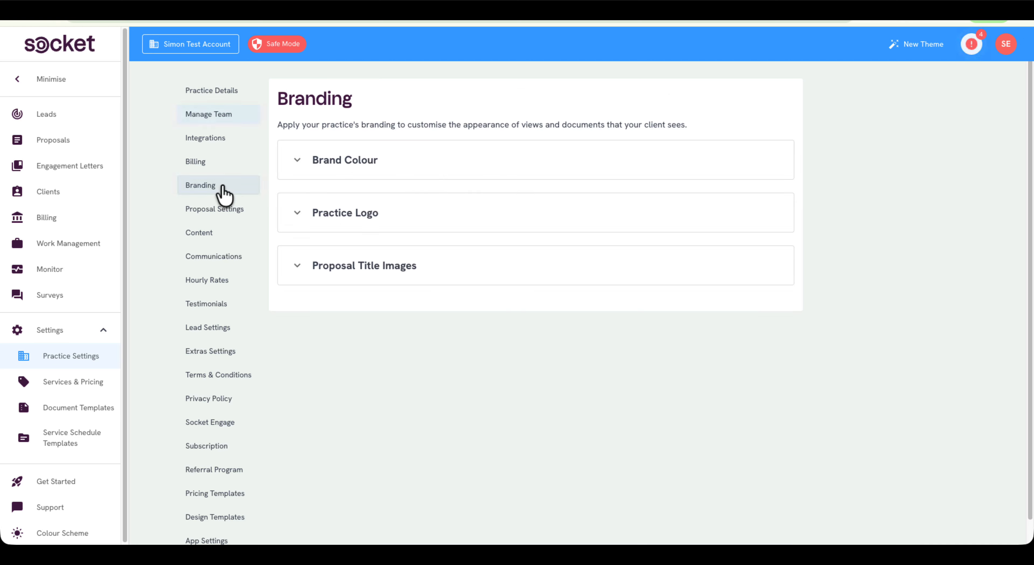
click(394, 162)
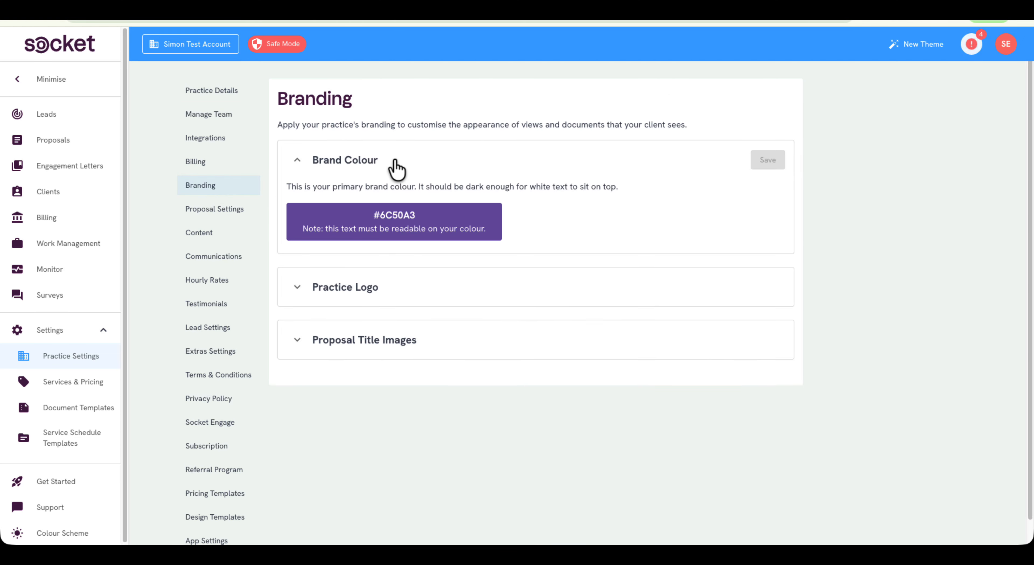
click(397, 164)
click(402, 220)
click(402, 220)
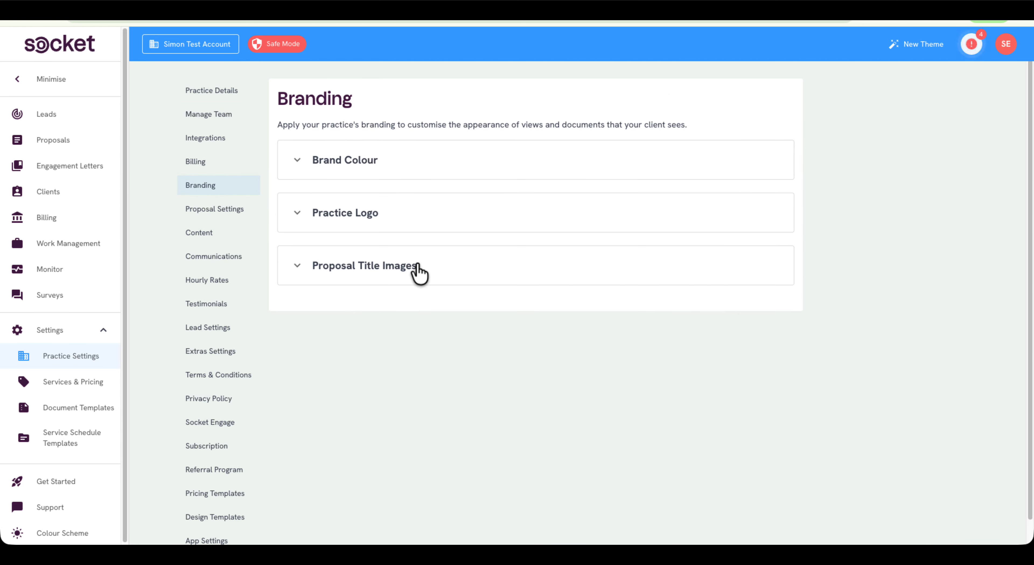
click(419, 273)
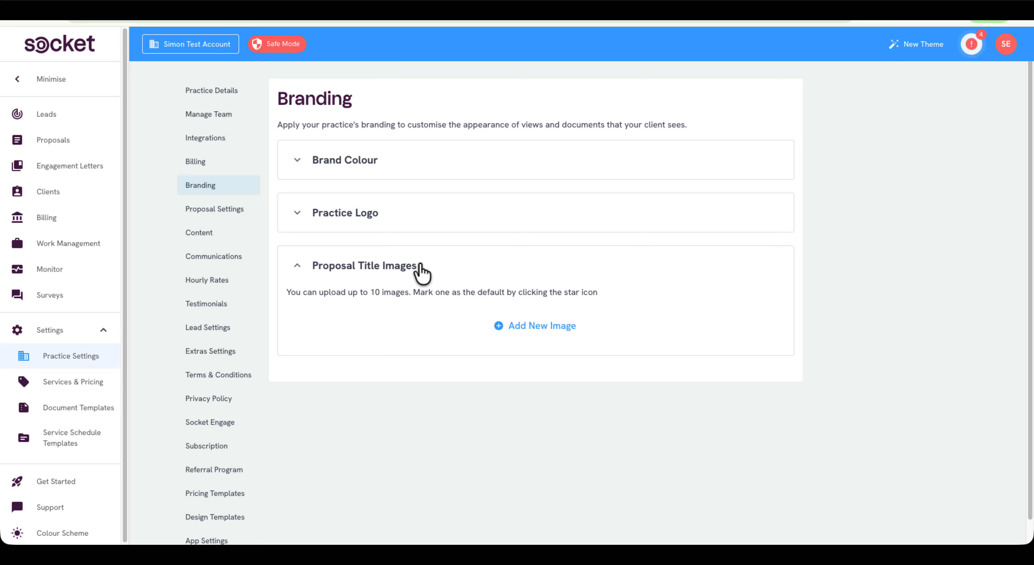
click(420, 267)
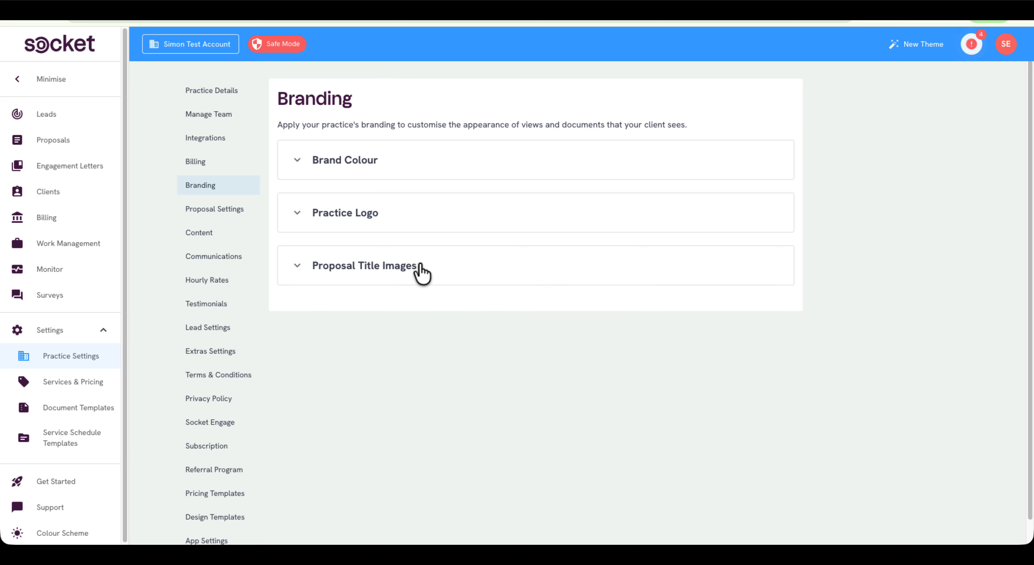
- Check the Socket Engage setup status, and review the hosted Terms and Conditions and Privacy Policy settings
click(210, 424)
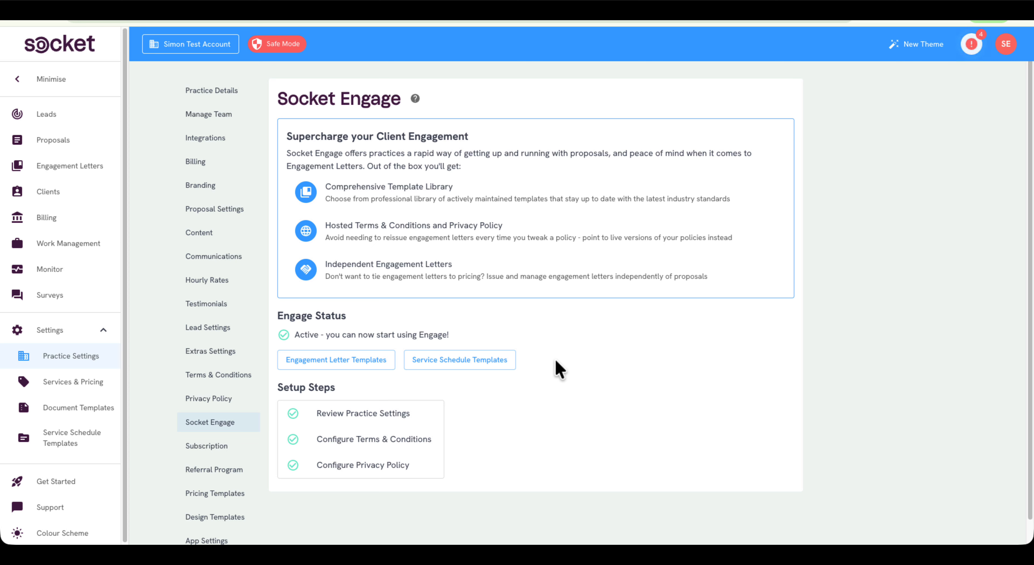
click(216, 381)
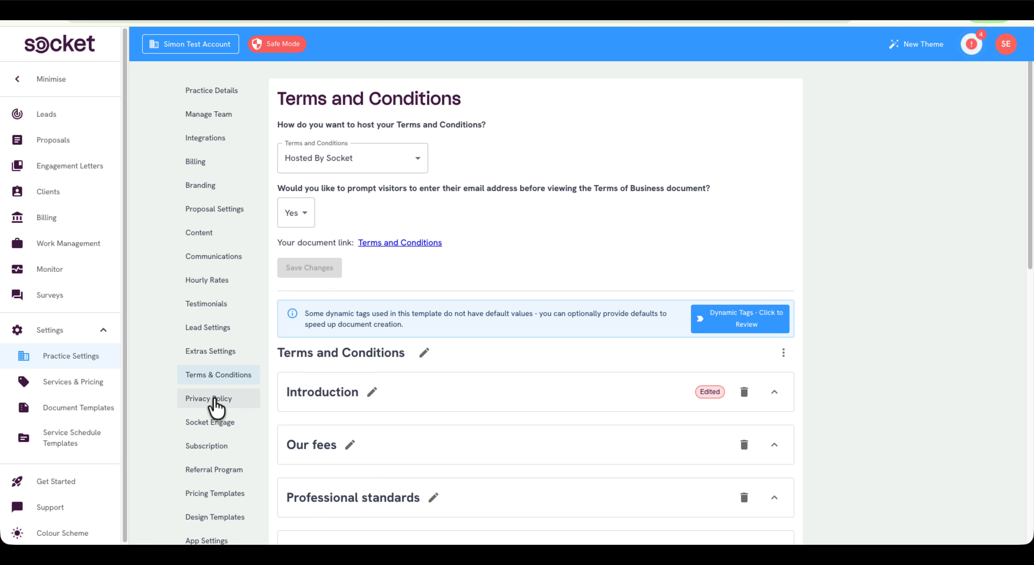
click(215, 401)
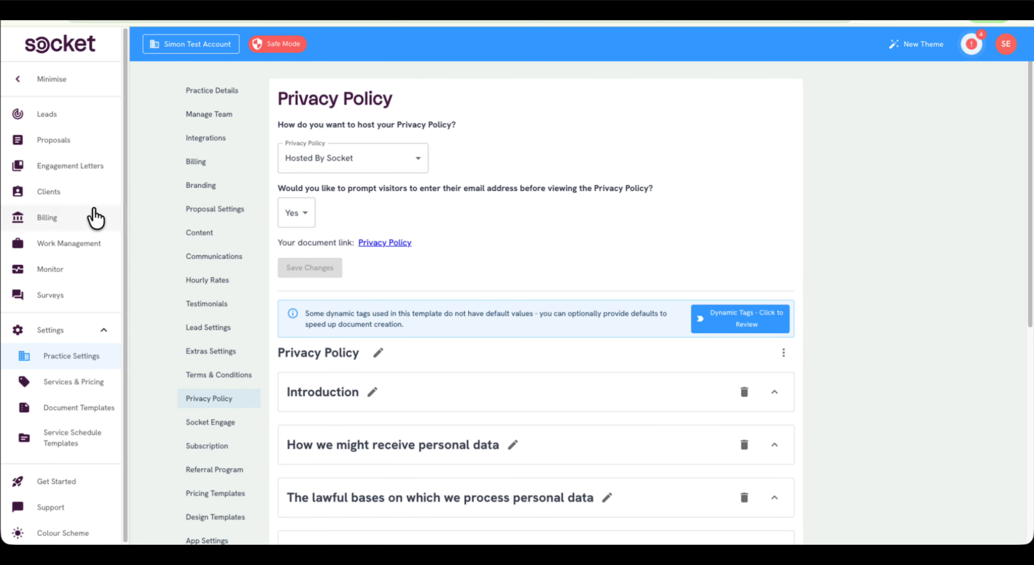
- View the template download and file upload options for importing clients, and close them without importing
click(85, 204)
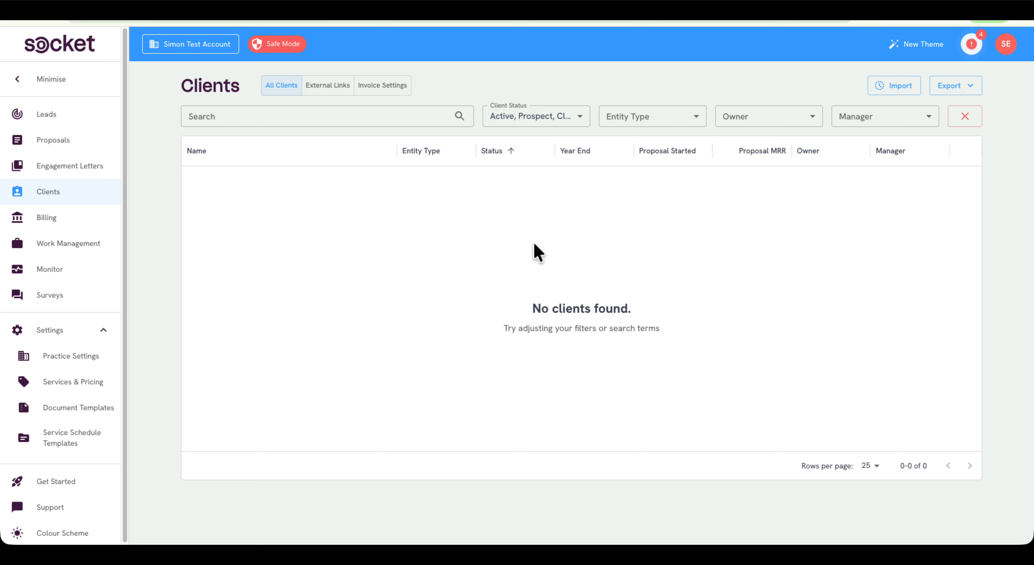
click(911, 89)
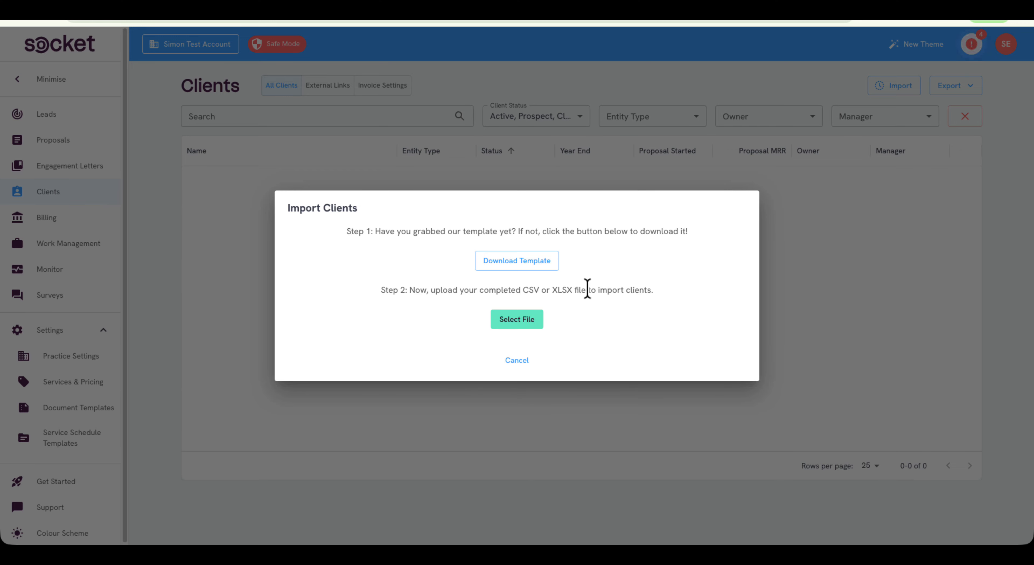
click(516, 360)
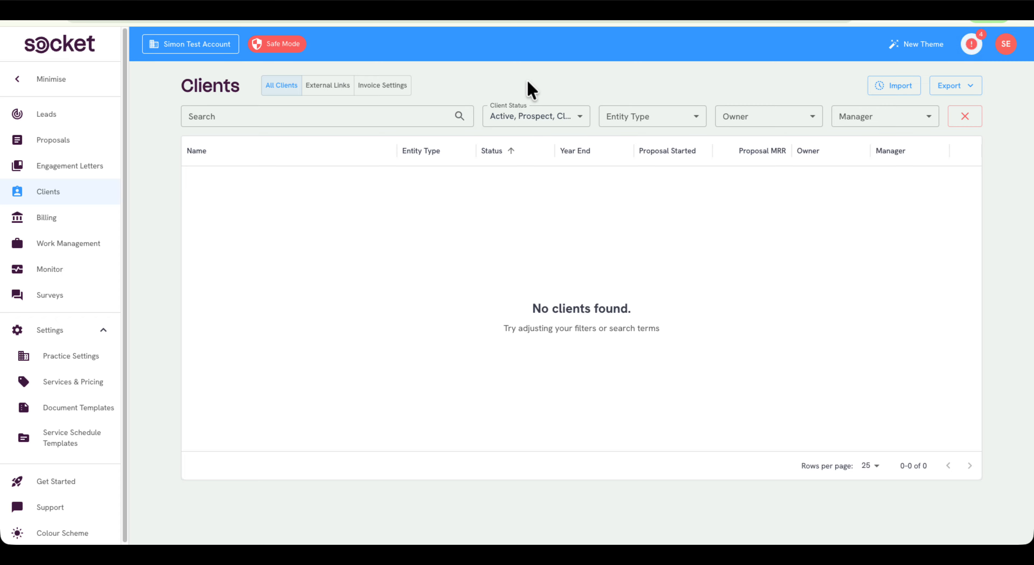
- Read the Safe Mode explanation and open the account's subscription plan for editing
click(283, 43)
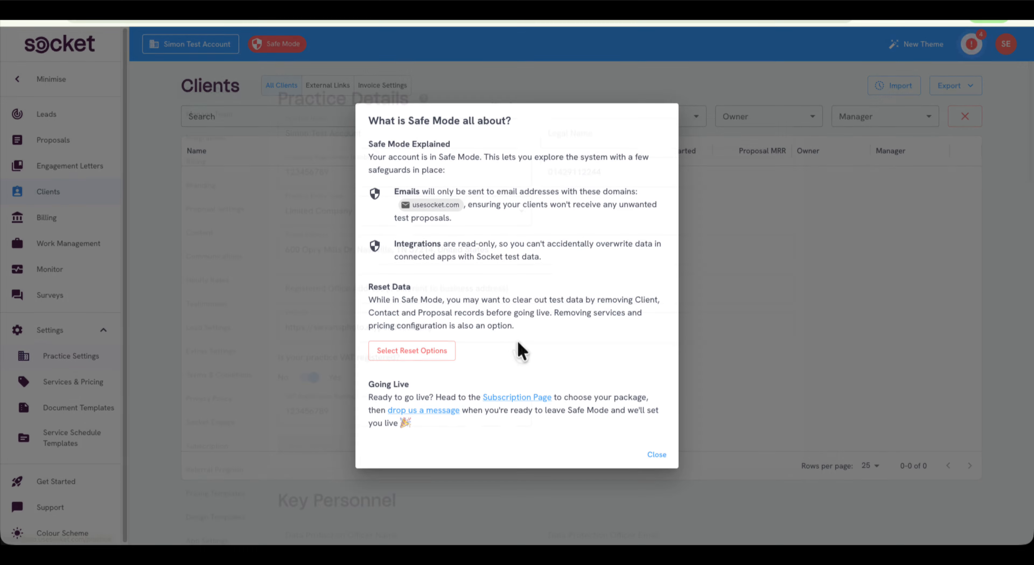
click(517, 398)
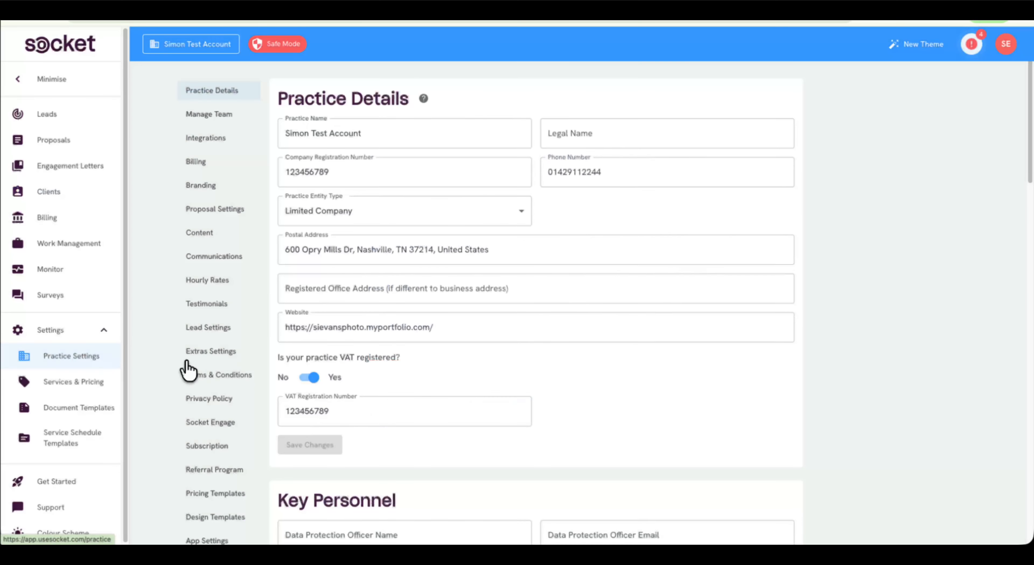
click(219, 447)
click(362, 229)
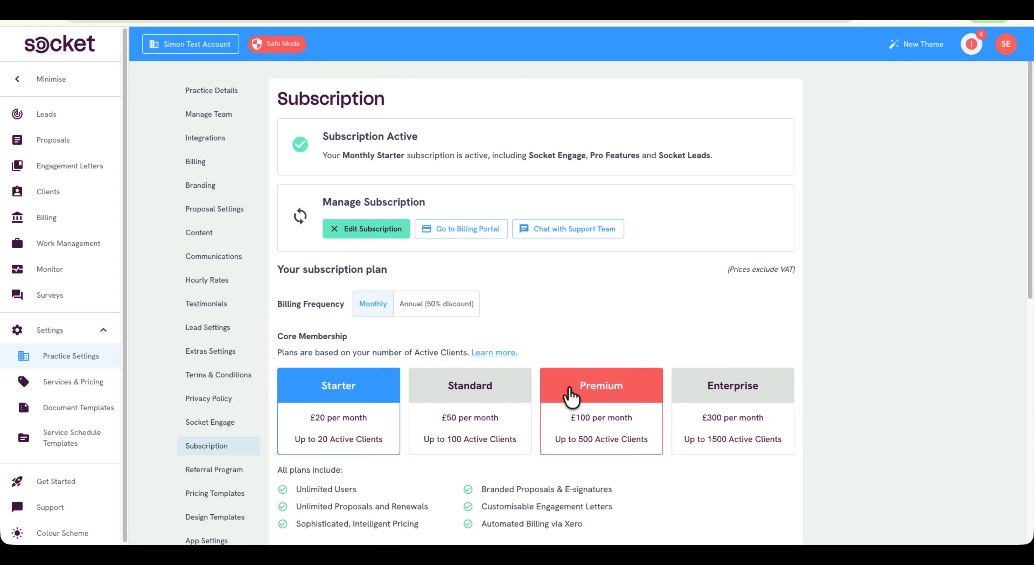
- Review the core membership plans and add-on modules, and open the support messenger
scroll(579, 397, down, 3)
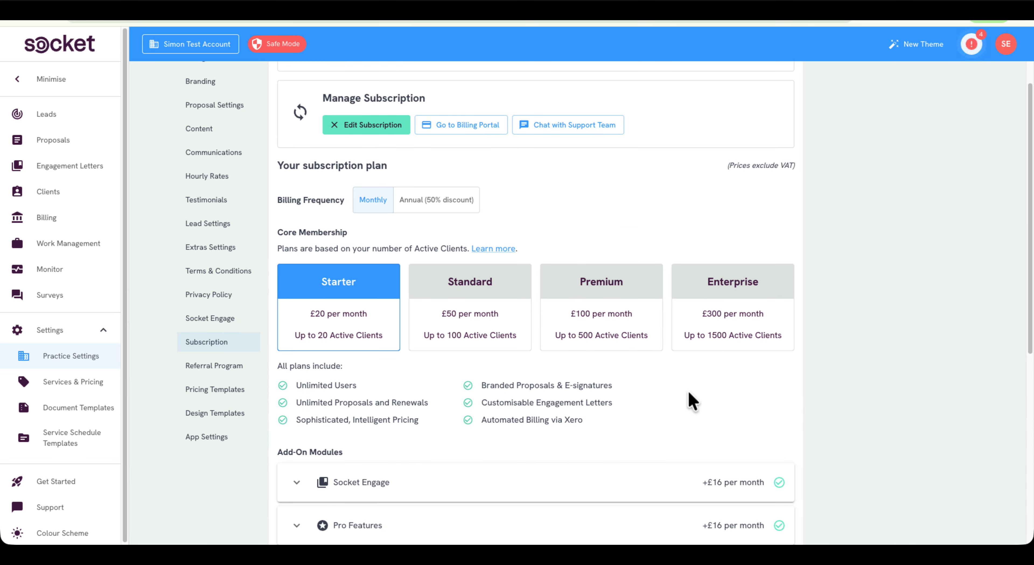
scroll(690, 399, down, 3)
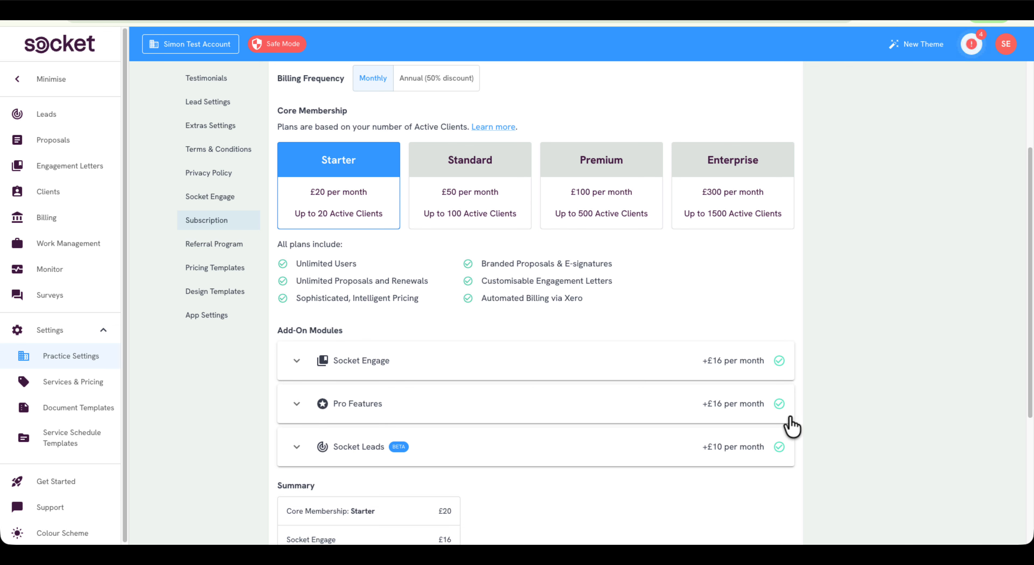
scroll(735, 326, up, 5)
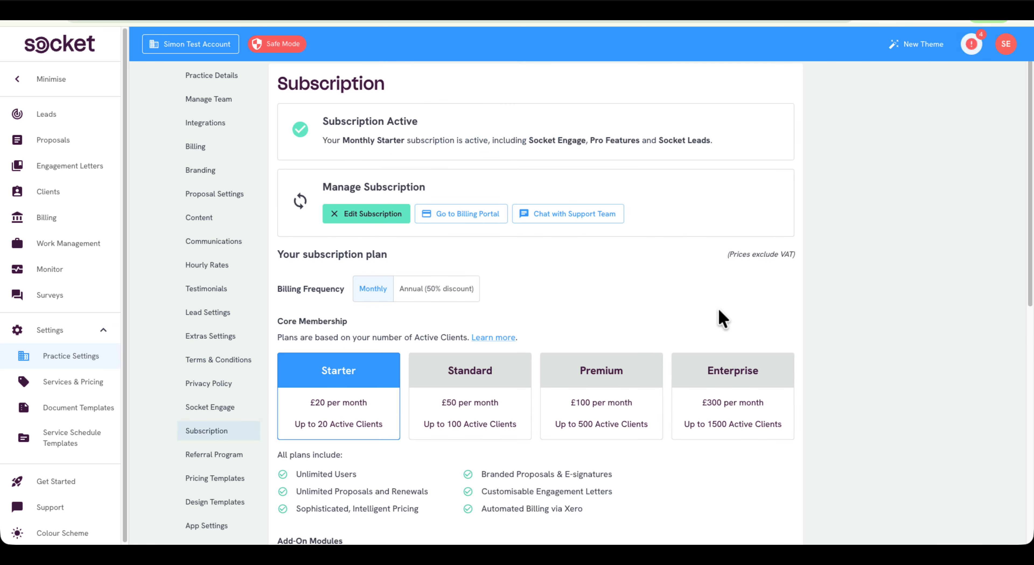
click(48, 506)
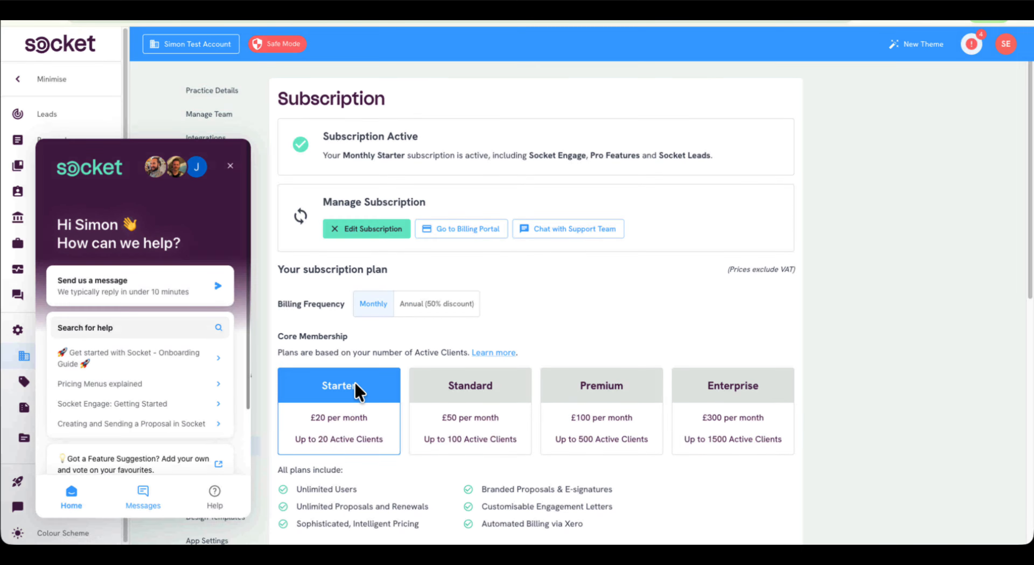